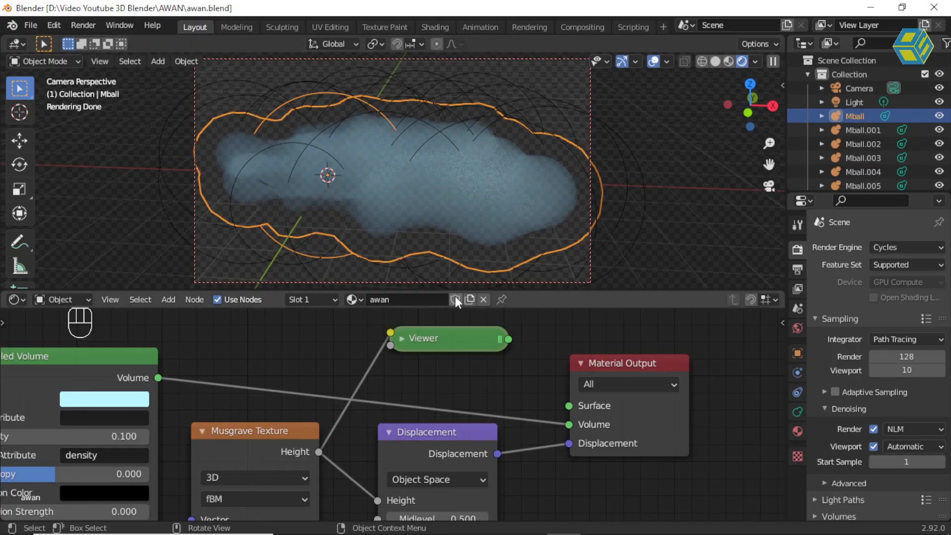
pyautogui.moveTo(448, 293); pyautogui.dragTo(441, 385)
pyautogui.moveTo(441, 276); pyautogui.dragTo(448, 279)
pyautogui.moveTo(458, 186)
pyautogui.mouseDown(button='middle')
pyautogui.moveTo(406, 182)
pyautogui.moveTo(408, 163)
pyautogui.moveTo(367, 175)
pyautogui.moveTo(386, 200)
pyautogui.moveTo(344, 195)
pyautogui.moveTo(391, 181)
pyautogui.moveTo(385, 187)
pyautogui.moveTo(487, 179)
pyautogui.moveTo(399, 185)
pyautogui.moveTo(474, 184)
pyautogui.moveTo(461, 204)
pyautogui.moveTo(482, 175)
pyautogui.moveTo(417, 175)
pyautogui.moveTo(493, 180)
pyautogui.moveTo(483, 142)
pyautogui.moveTo(422, 193)
pyautogui.moveTo(346, 186)
pyautogui.moveTo(411, 196)
pyautogui.moveTo(487, 189)
pyautogui.moveTo(349, 183)
pyautogui.moveTo(442, 185)
pyautogui.moveTo(486, 172)
pyautogui.moveTo(422, 177)
pyautogui.mouseUp(button='middle')
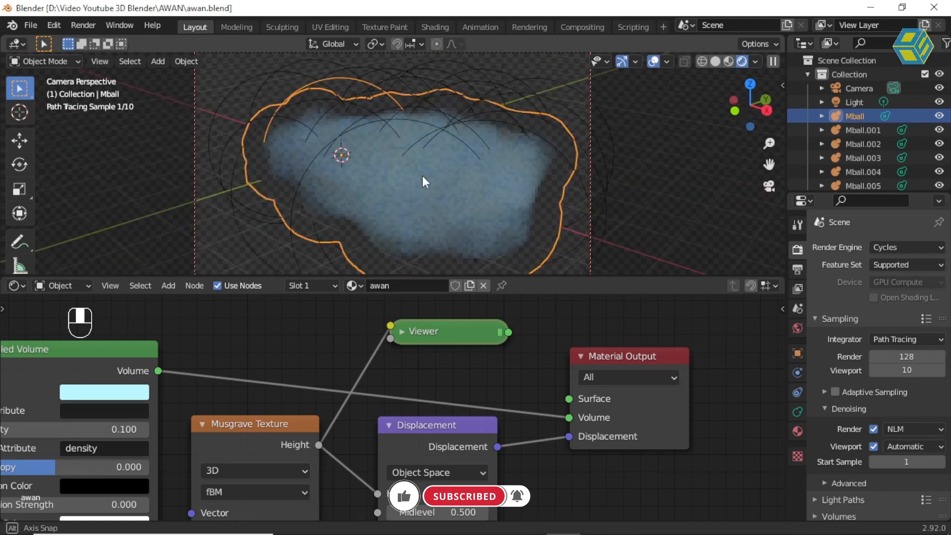
pyautogui.moveTo(429, 180)
pyautogui.mouseDown(button='middle')
pyautogui.moveTo(465, 180)
pyautogui.moveTo(500, 156)
pyautogui.moveTo(396, 173)
pyautogui.moveTo(477, 171)
pyautogui.moveTo(414, 212)
pyautogui.moveTo(369, 183)
pyautogui.moveTo(373, 175)
pyautogui.moveTo(490, 177)
pyautogui.moveTo(445, 187)
pyautogui.mouseUp(button='middle')
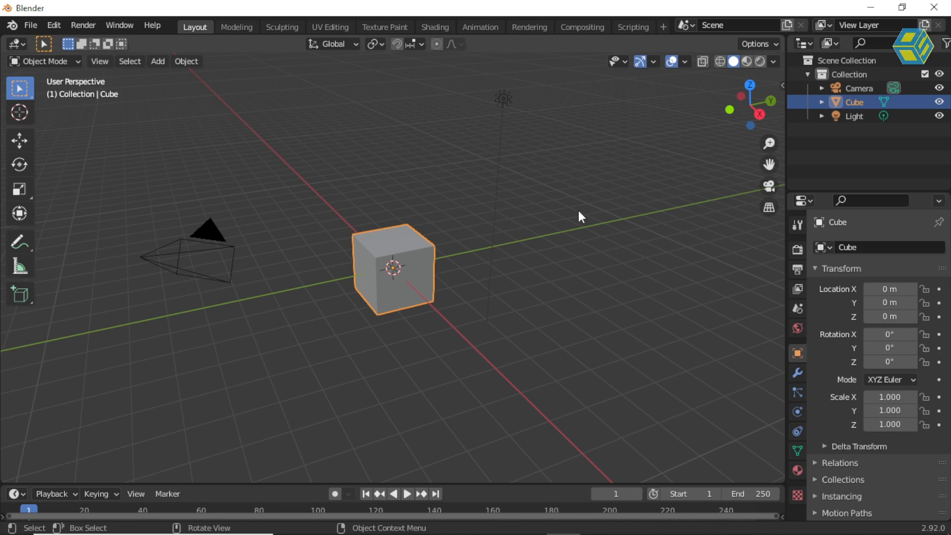
# Delete the default cube from the scene
pyautogui.moveTo(519, 275); pyautogui.dragTo(537, 277, button='middle')
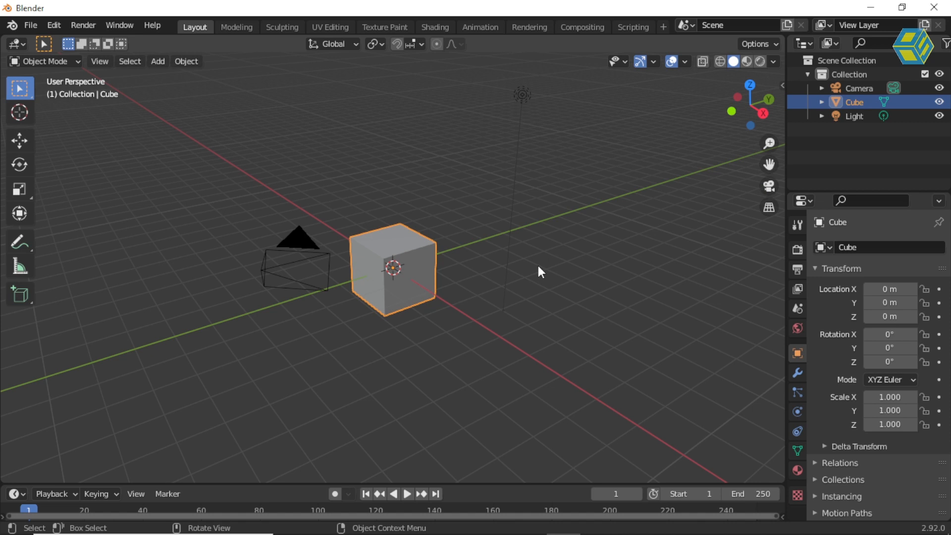
pyautogui.click(386, 205)
pyautogui.click(399, 243)
pyautogui.press('Delete')
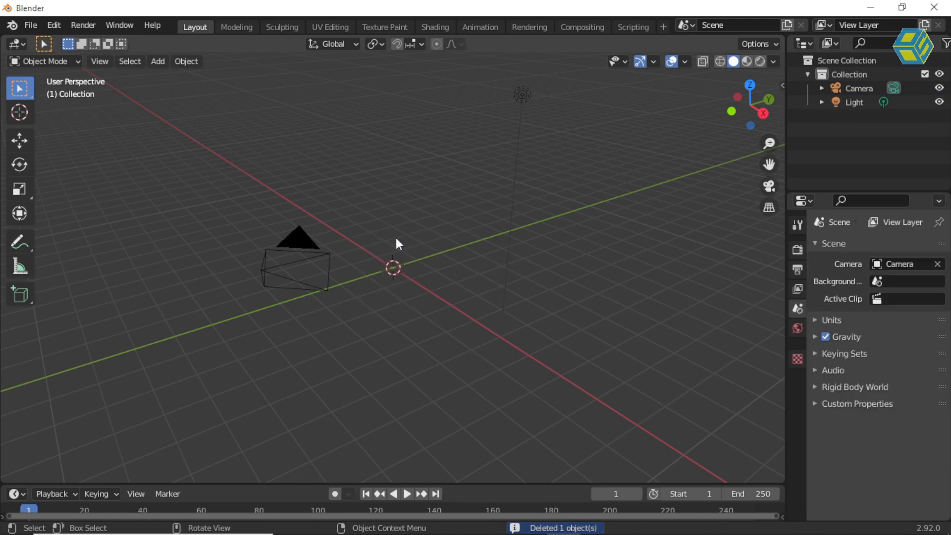
# Add a Ball metaball at the world origin
pyautogui.moveTo(403, 233); pyautogui.dragTo(400, 235, button='middle')
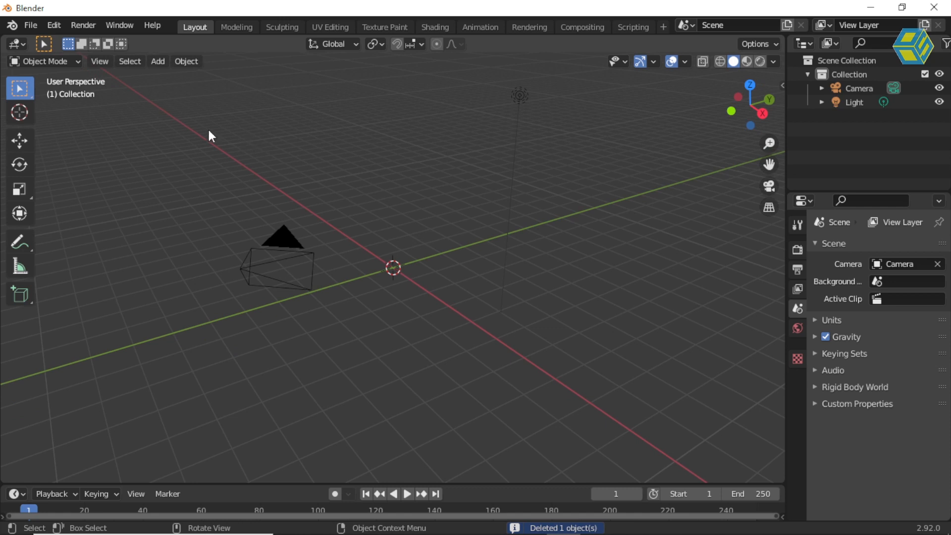
pyautogui.click(158, 62)
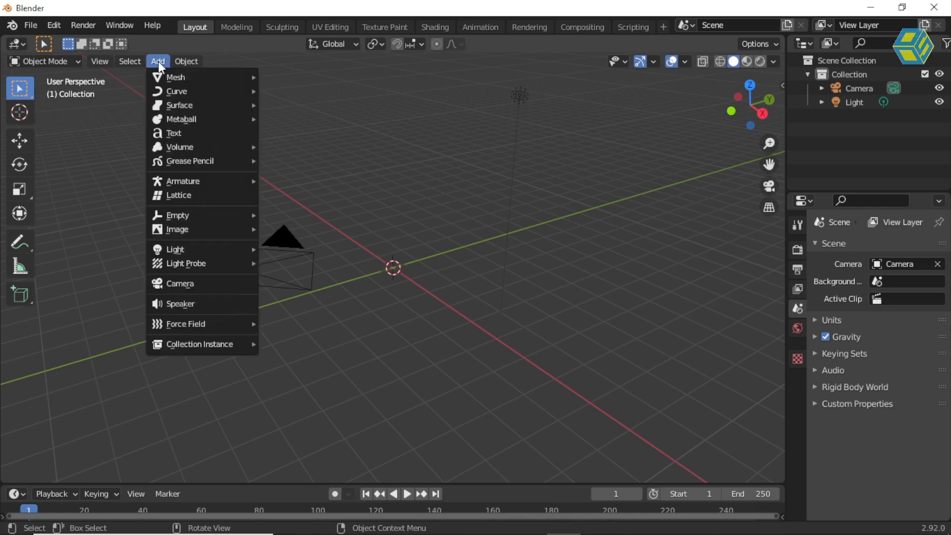
pyautogui.moveTo(187, 118)
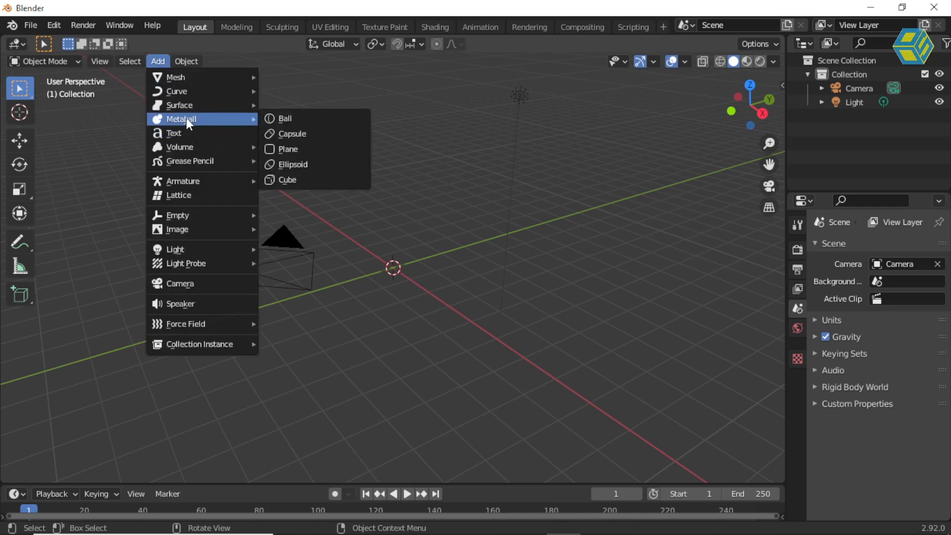
pyautogui.click(273, 117)
pyautogui.moveTo(445, 206); pyautogui.dragTo(415, 224, button='middle')
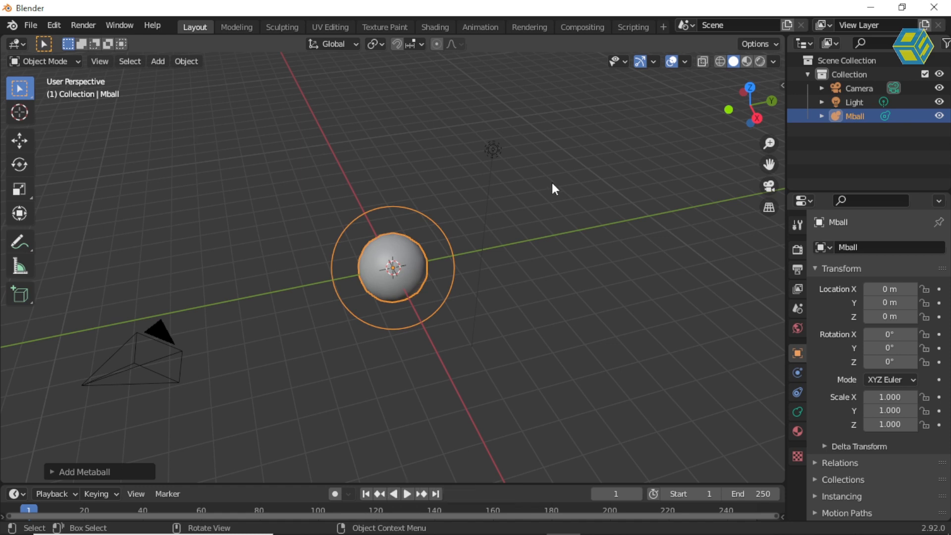
# Enable the Screencast Keys display and hide the viewport sidebar again
pyautogui.press('n')
pyautogui.click(775, 196)
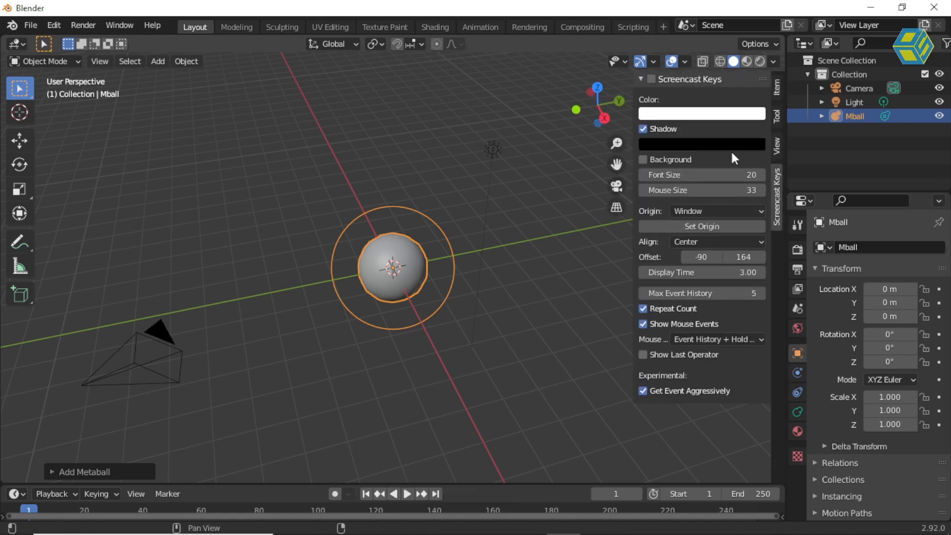
pyautogui.click(656, 81)
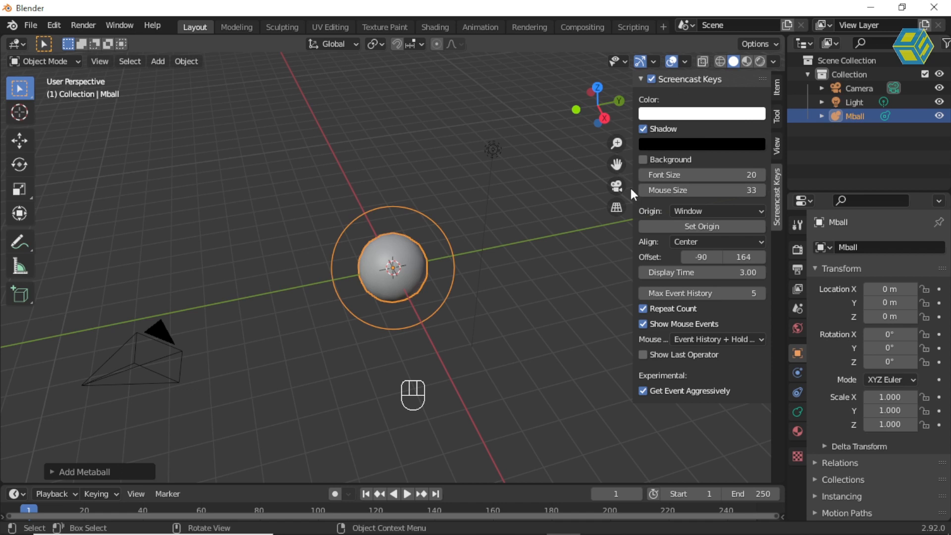
pyautogui.press('n')
# In top orthographic view, duplicate the metaball into 17 overlapping copies spread around the origin to form an irregular cloud shape
pyautogui.moveTo(518, 206); pyautogui.dragTo(521, 207, button='middle')
pyautogui.press('KP_7')
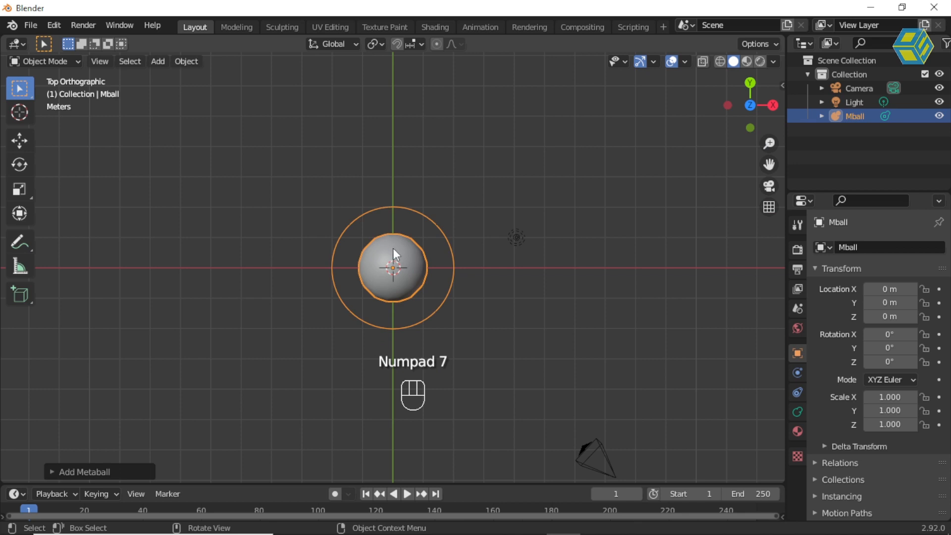
pyautogui.hotkey('shift', 'd')
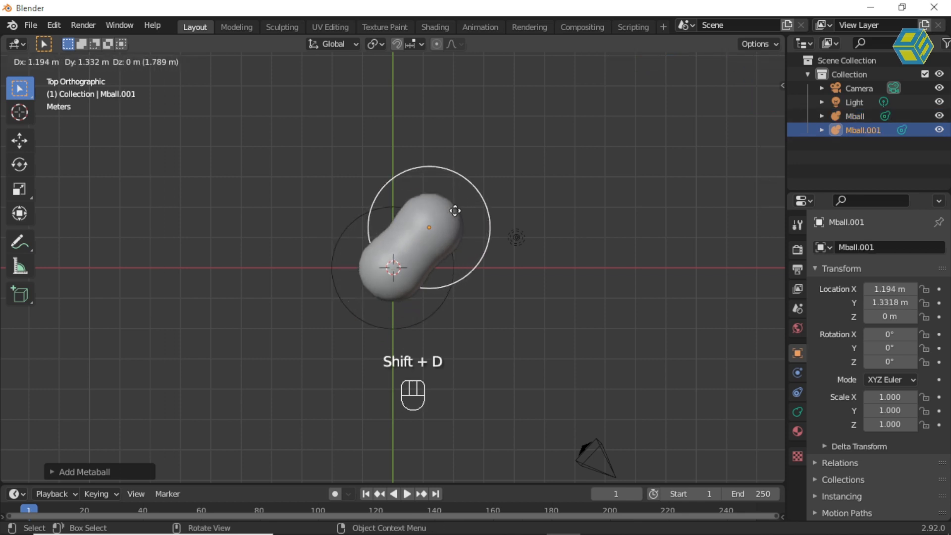
pyautogui.click(468, 198)
pyautogui.hotkey('shift', 'd')
pyautogui.click(397, 212)
pyautogui.hotkey('shift', 'd')
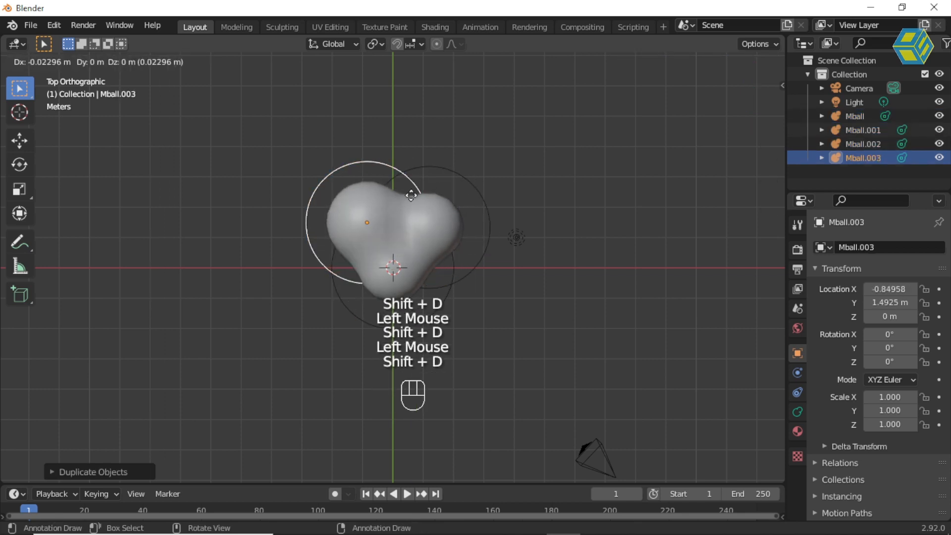
pyautogui.click(485, 179)
pyautogui.hotkey('shift', 'd')
pyautogui.click(503, 191)
pyautogui.hotkey('shift', 'd')
pyautogui.hotkey('shift', 'd')
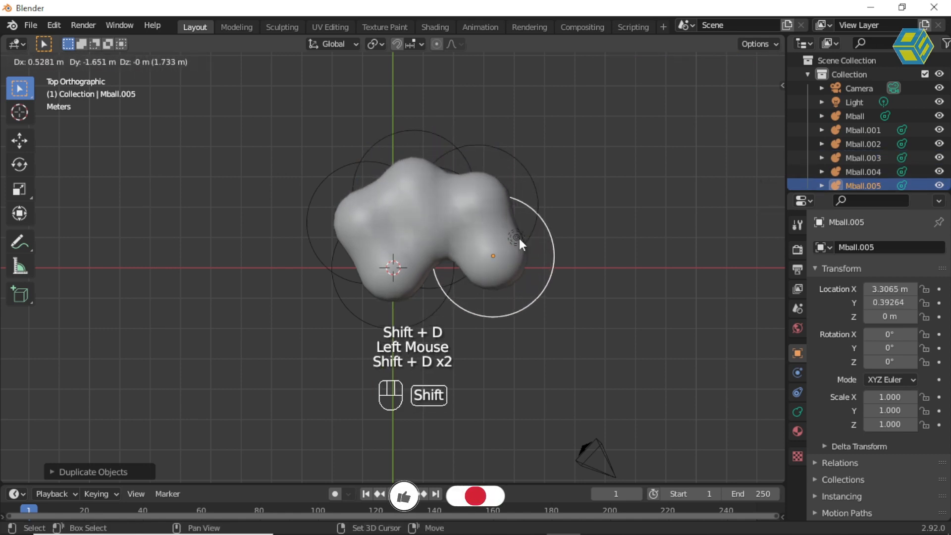
pyautogui.keyDown('shift'); pyautogui.click(481, 264); pyautogui.keyUp('shift')
pyautogui.hotkey('shift', 'd')
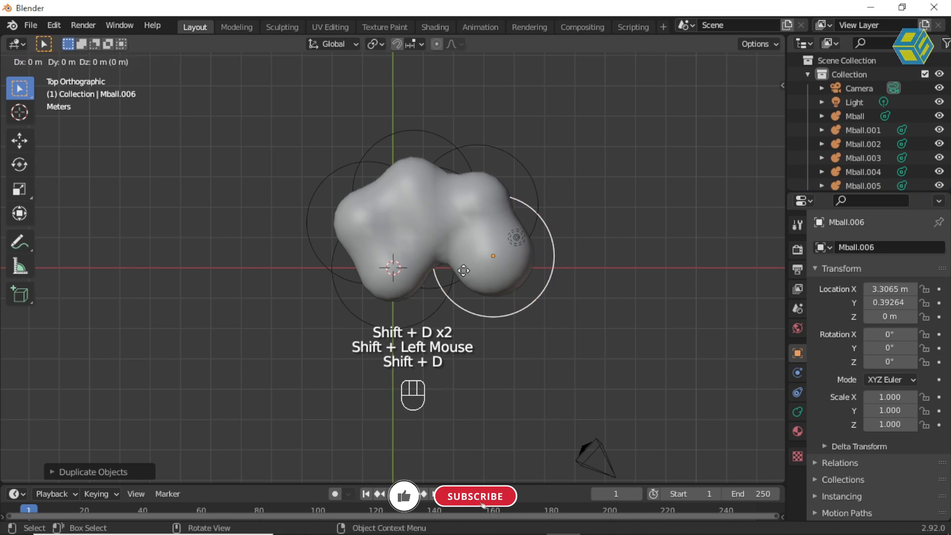
pyautogui.click(459, 277)
pyautogui.hotkey('shift', 'd')
pyautogui.click(501, 304)
pyautogui.hotkey('shift', 'd')
pyautogui.click(451, 327)
pyautogui.hotkey('shift', 'd')
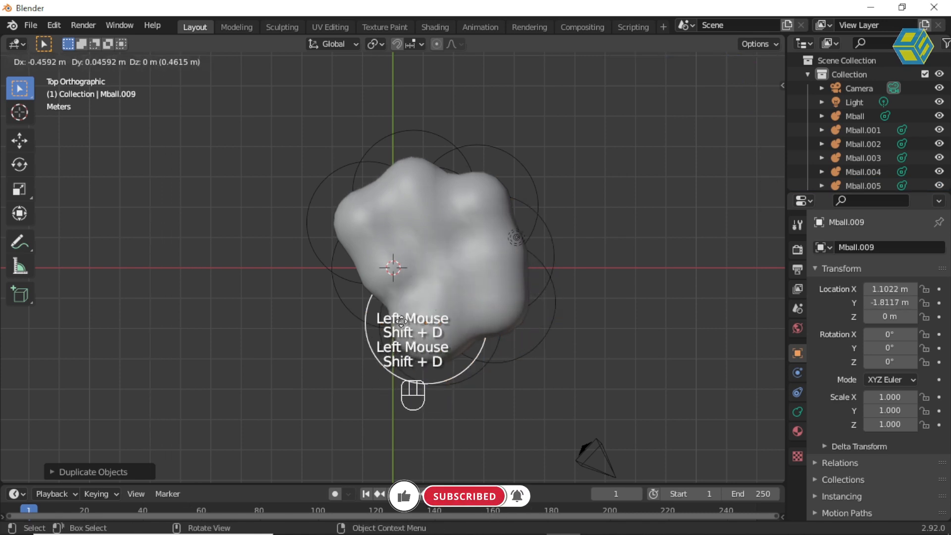
pyautogui.click(382, 312)
pyautogui.hotkey('shift', 'd')
pyautogui.click(338, 276)
pyautogui.hotkey('shift', 'd')
pyautogui.hotkey('shift', 'd')
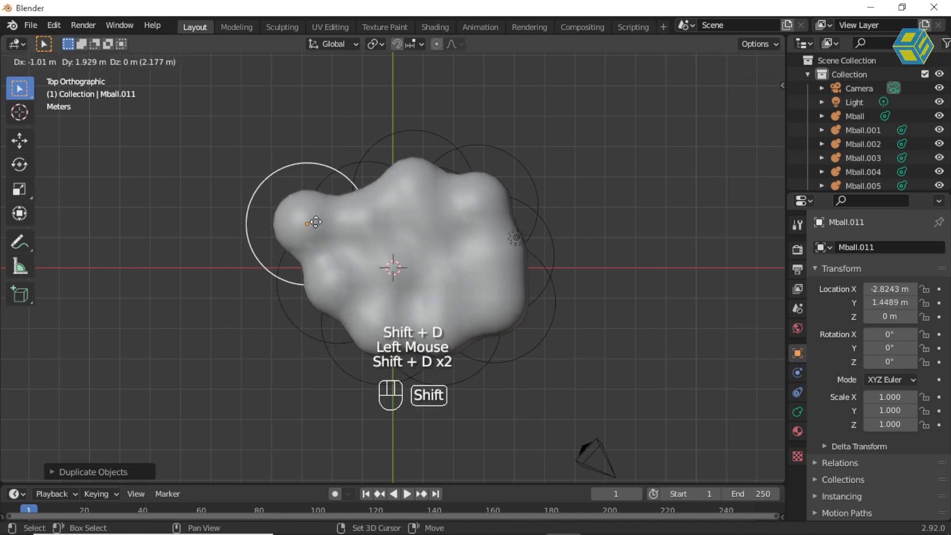
pyautogui.click(317, 223)
pyautogui.hotkey('shift', 'd')
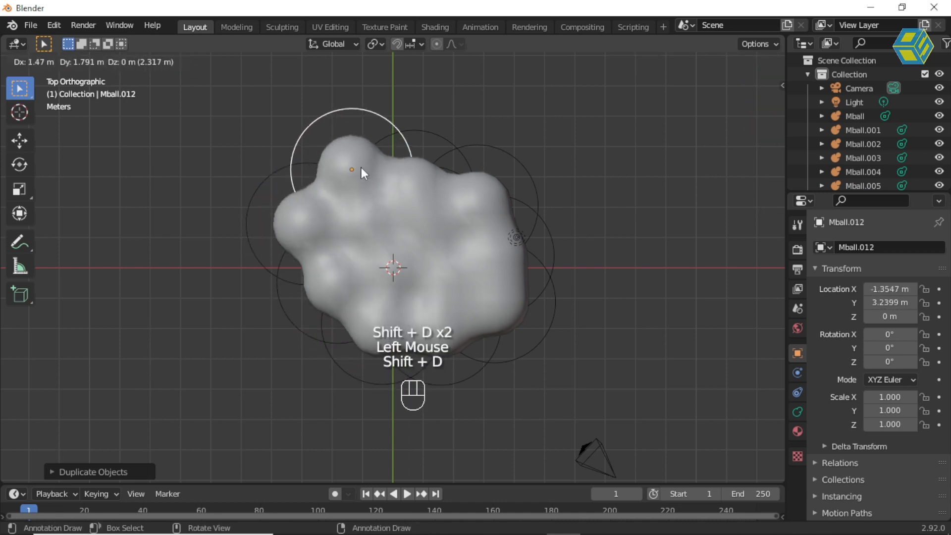
pyautogui.click(364, 171)
pyautogui.hotkey('shift', 'd')
pyautogui.click(458, 156)
pyautogui.hotkey('shift', 'd')
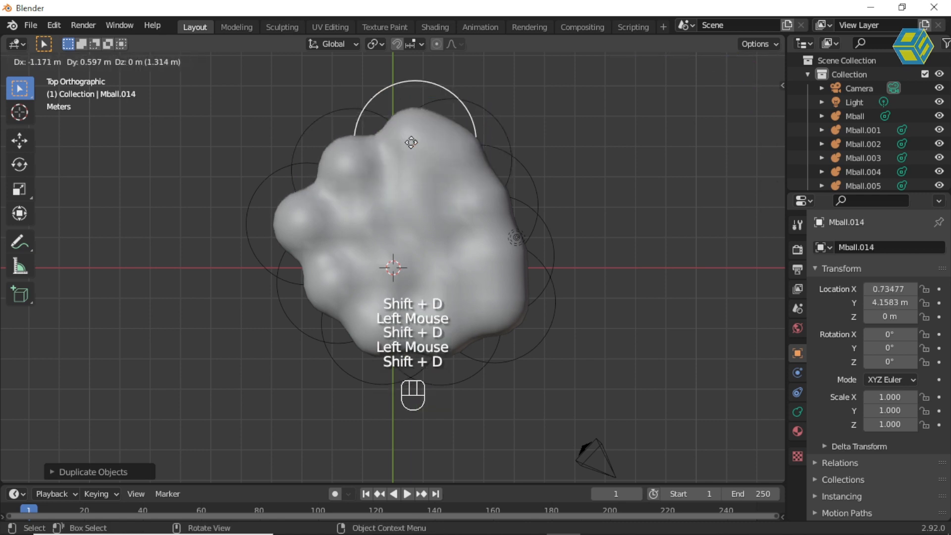
pyautogui.click(404, 141)
pyautogui.hotkey('shift', 'd')
pyautogui.click(534, 218)
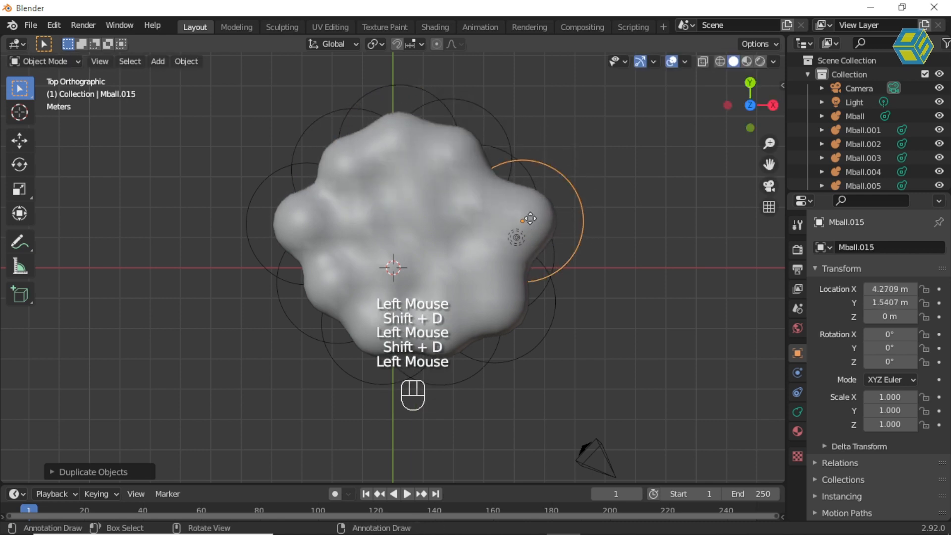
pyautogui.hotkey('shift', 'd')
pyautogui.click(513, 162)
pyautogui.hotkey('shift', 'd')
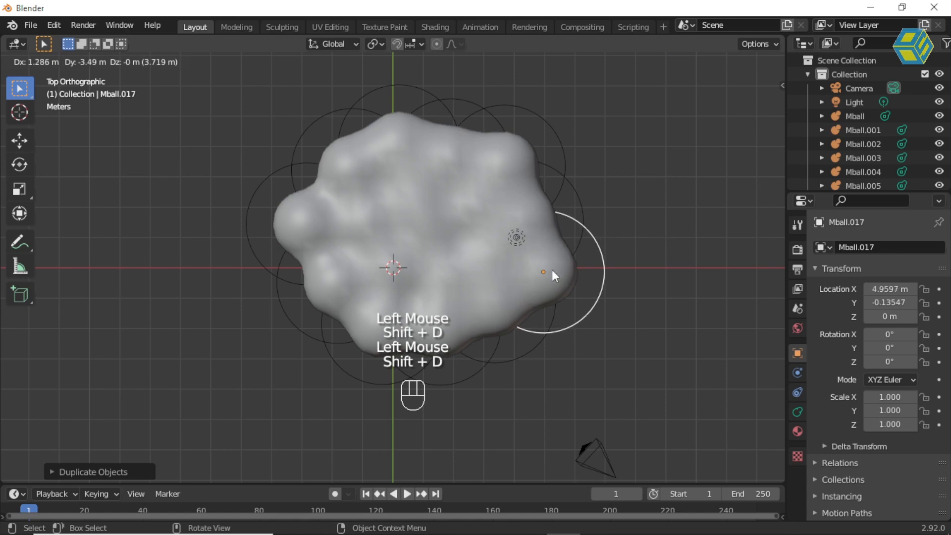
pyautogui.click(552, 270)
# Look through the camera, lock Camera to View, and reposition the camera so the whole metaball cloud fits inside its frame
pyautogui.moveTo(466, 259); pyautogui.dragTo(510, 172, button='middle')
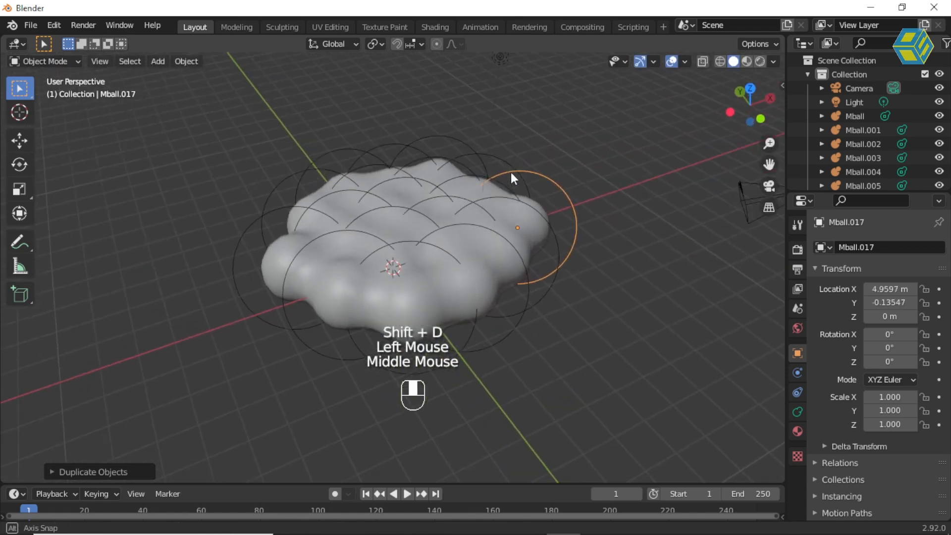
pyautogui.scroll(2, 480, 218)
pyautogui.moveTo(492, 227); pyautogui.dragTo(471, 183, button='middle')
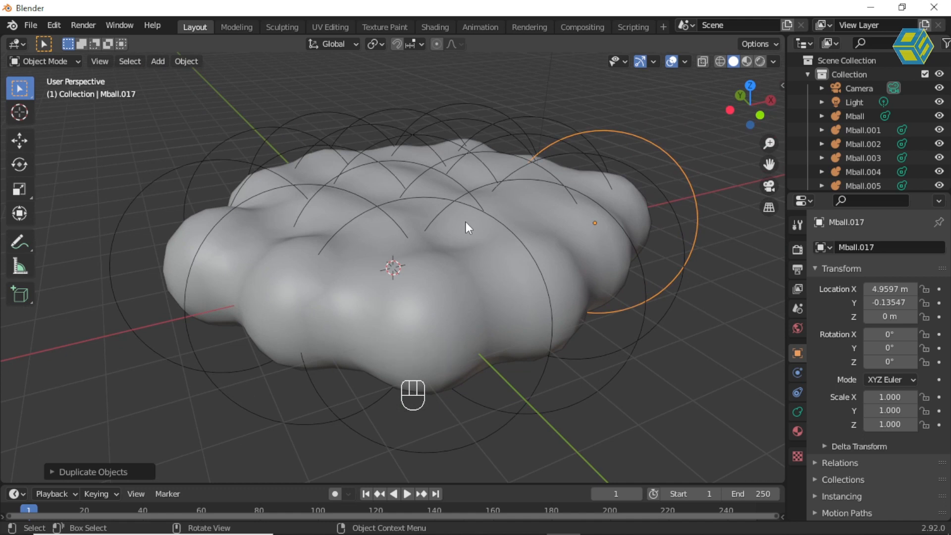
pyautogui.press('KP_0')
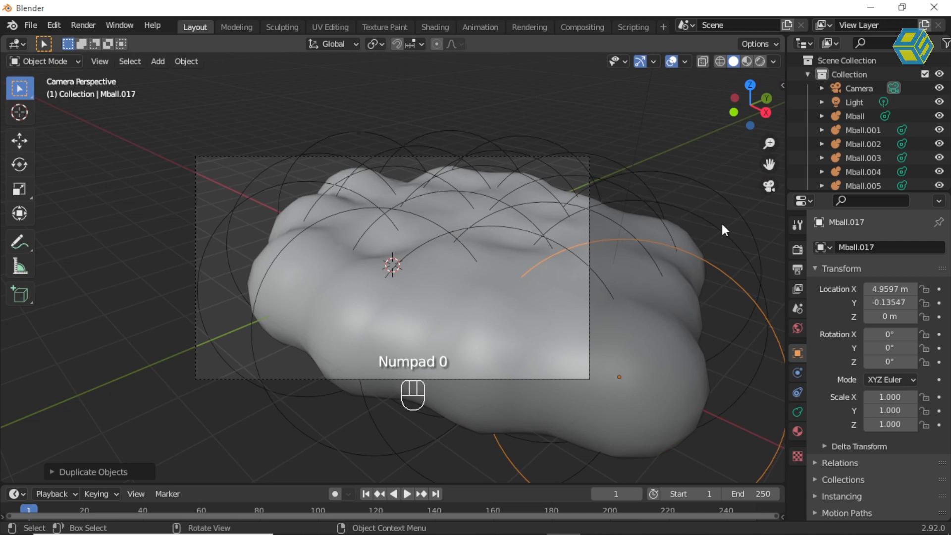
pyautogui.press('n')
pyautogui.click(777, 149)
pyautogui.click(698, 252)
pyautogui.moveTo(445, 268); pyautogui.dragTo(432, 243, button='middle')
pyautogui.scroll(-1, 457, 257)
pyautogui.scroll(-2, 453, 256)
pyautogui.scroll(2, 447, 259)
pyautogui.scroll(1, 463, 248)
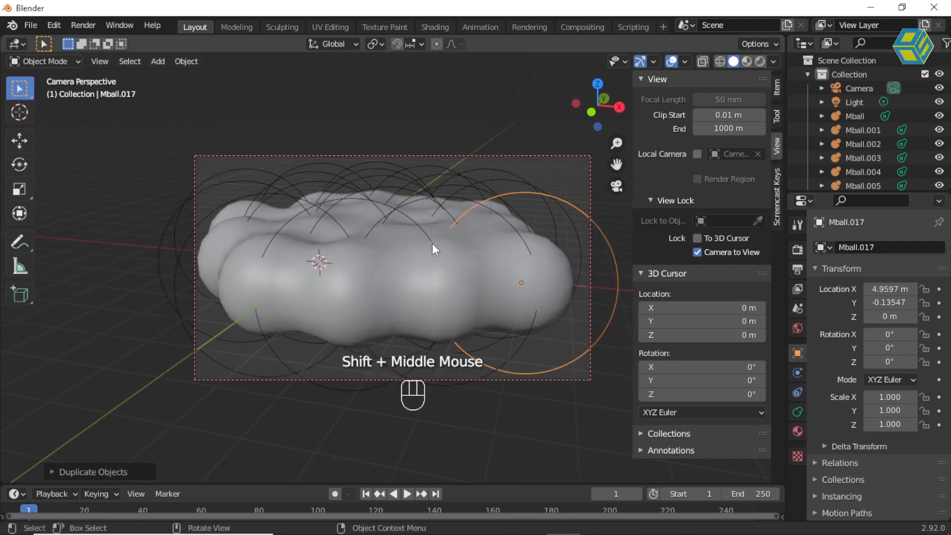
pyautogui.press('n')
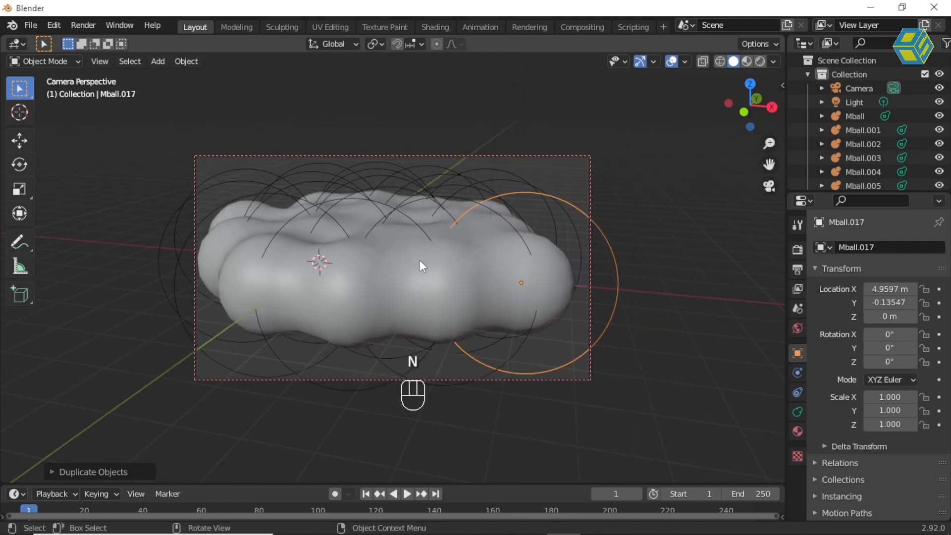
# Enlarge the timeline area below the viewport and change it to the Shader Editor, with no metaball selected
pyautogui.moveTo(418, 484); pyautogui.dragTo(437, 346)
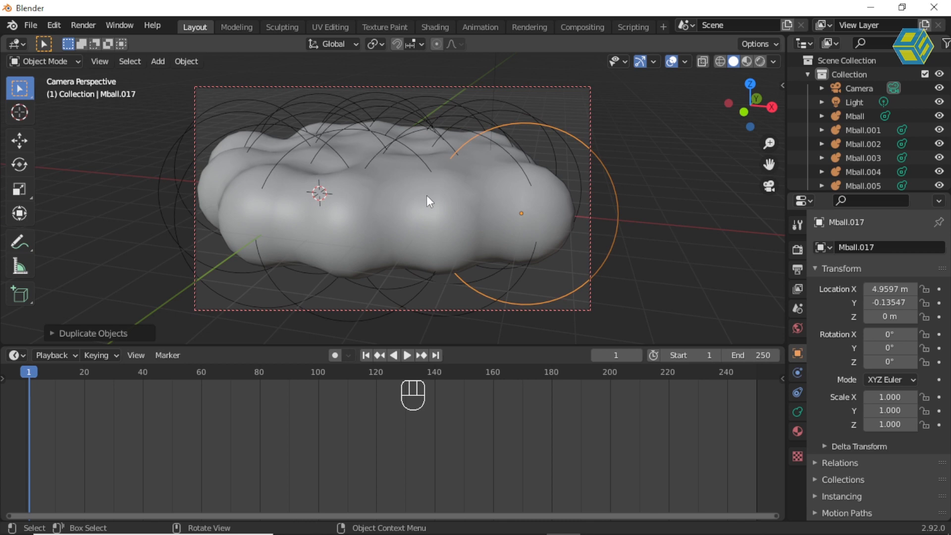
pyautogui.click(111, 149)
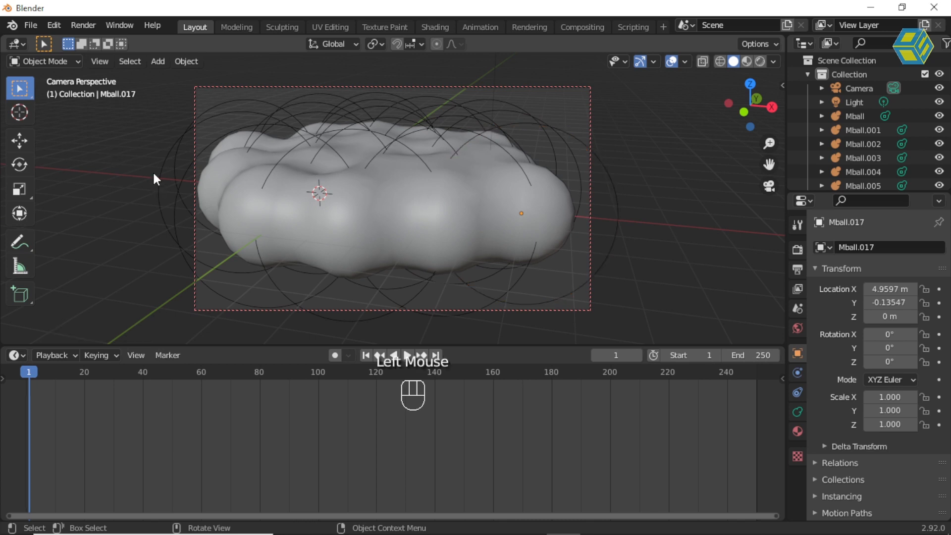
pyautogui.keyDown('shift'); pyautogui.moveTo(375, 192); pyautogui.dragTo(386, 199, button='middle'); pyautogui.keyUp('shift')
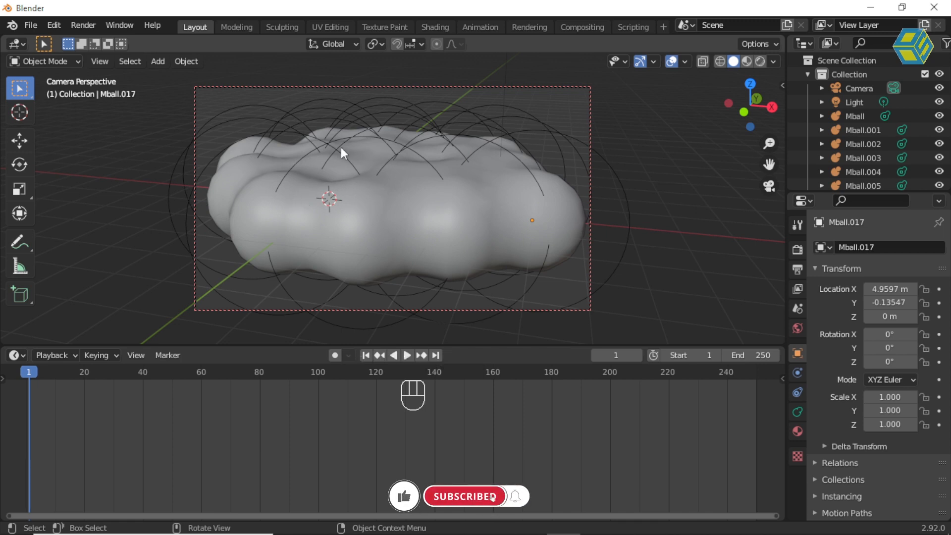
pyautogui.click(22, 357)
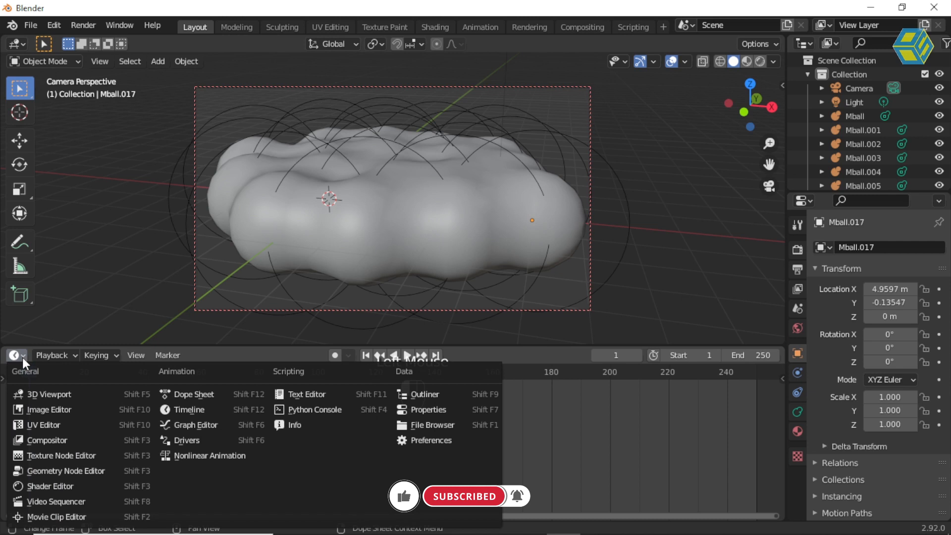
pyautogui.click(46, 486)
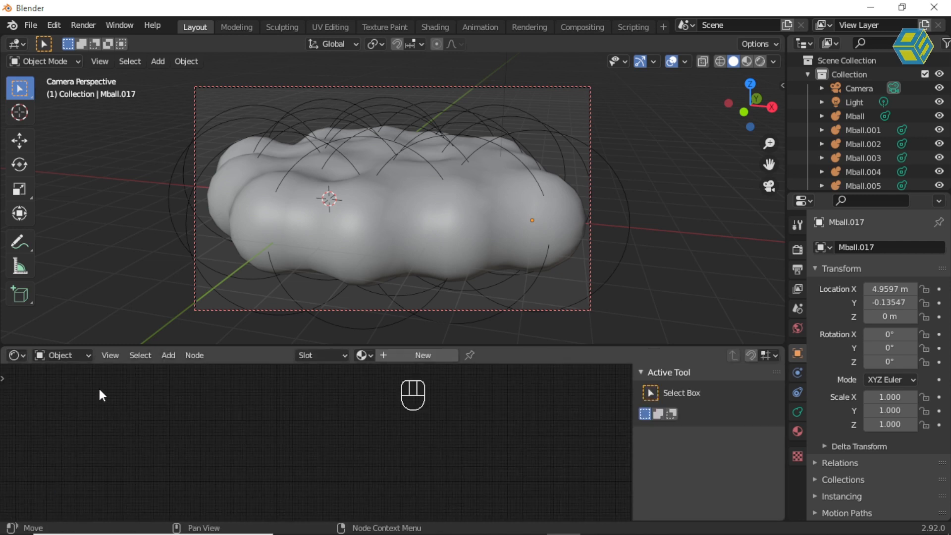
# Switch the Shader Editor's shader type to World and bring the Background and World Output nodes into close view
pyautogui.click(82, 356)
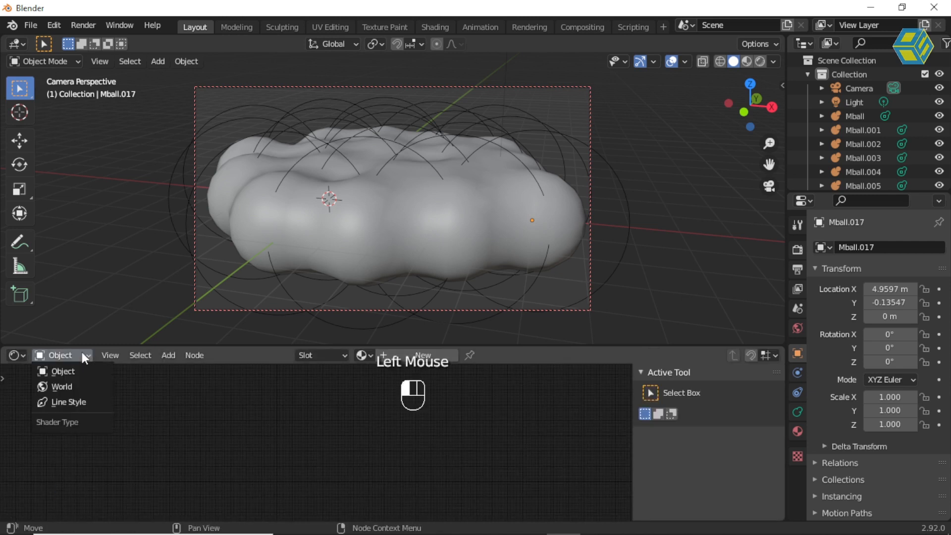
pyautogui.click(68, 385)
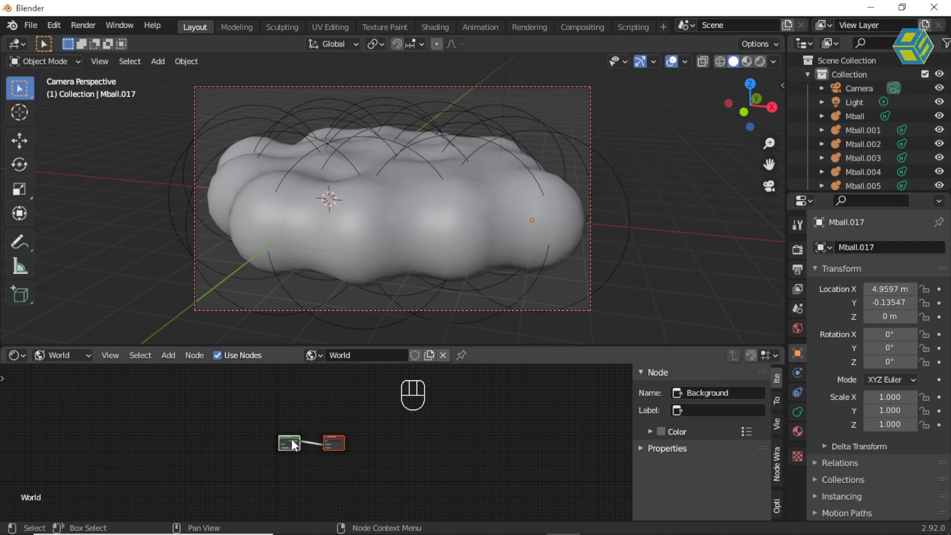
pyautogui.scroll(9, 292, 443)
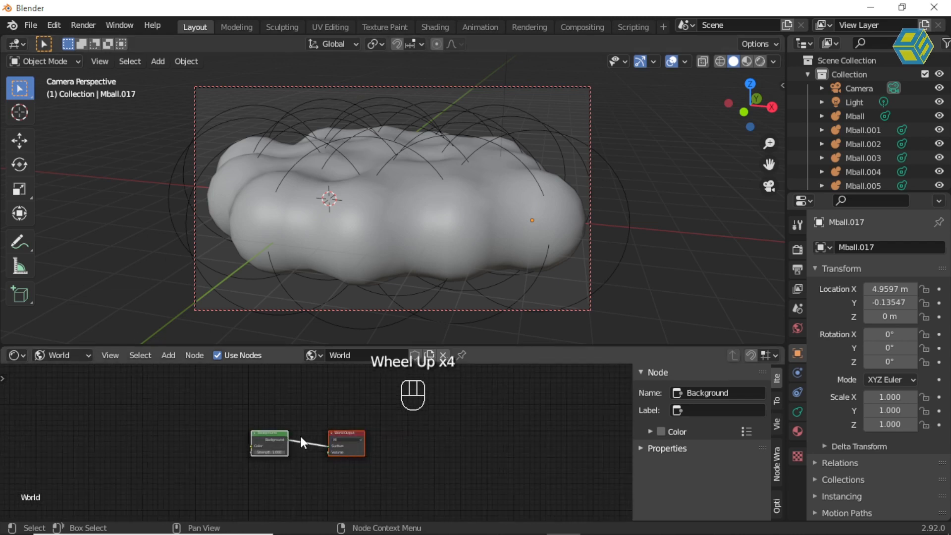
pyautogui.scroll(1, 287, 417)
pyautogui.keyDown('shift'); pyautogui.moveTo(282, 412); pyautogui.dragTo(376, 419, button='middle'); pyautogui.keyUp('shift')
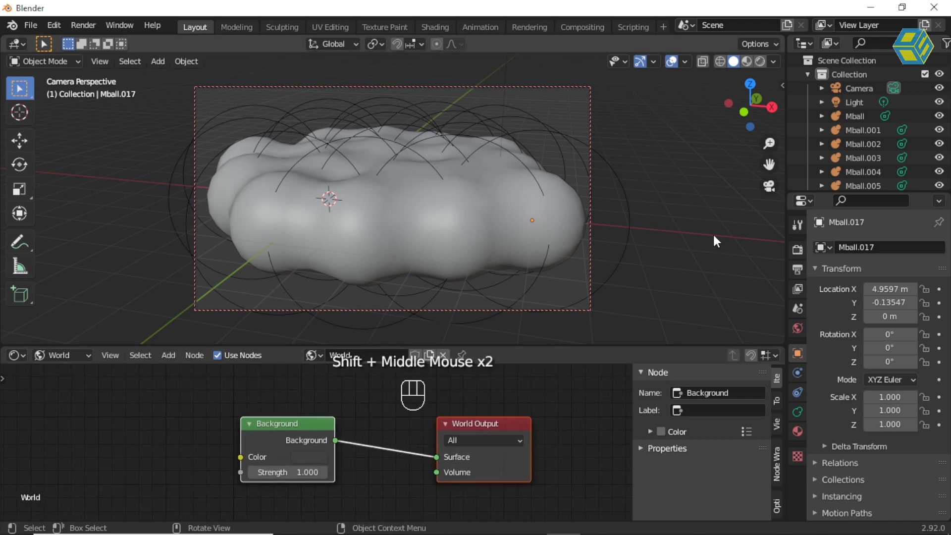
# Move the Screencast Keys overlay to the viewport's lower-left corner by setting its offset to -568, 268
pyautogui.press('n')
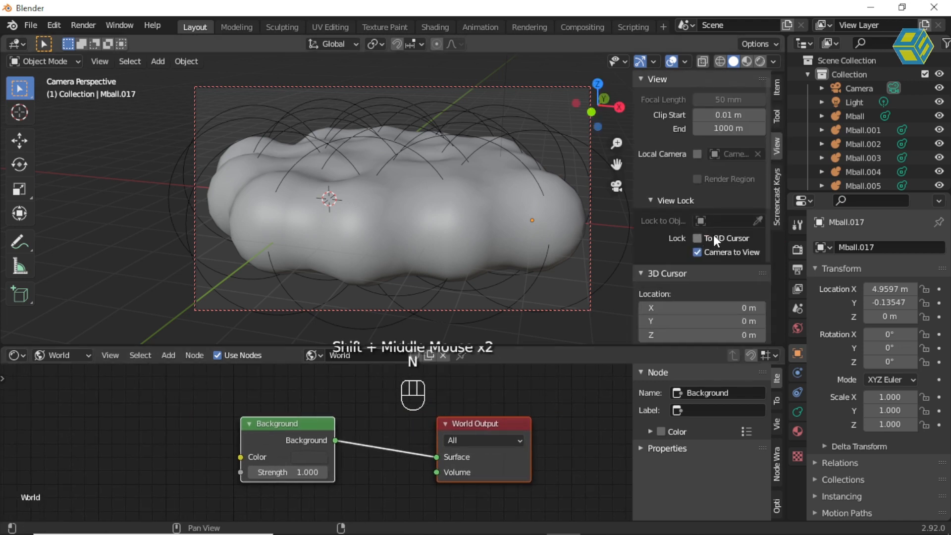
pyautogui.click(776, 198)
pyautogui.moveTo(701, 257); pyautogui.dragTo(435, 257)
pyautogui.moveTo(702, 257); pyautogui.dragTo(803, 259)
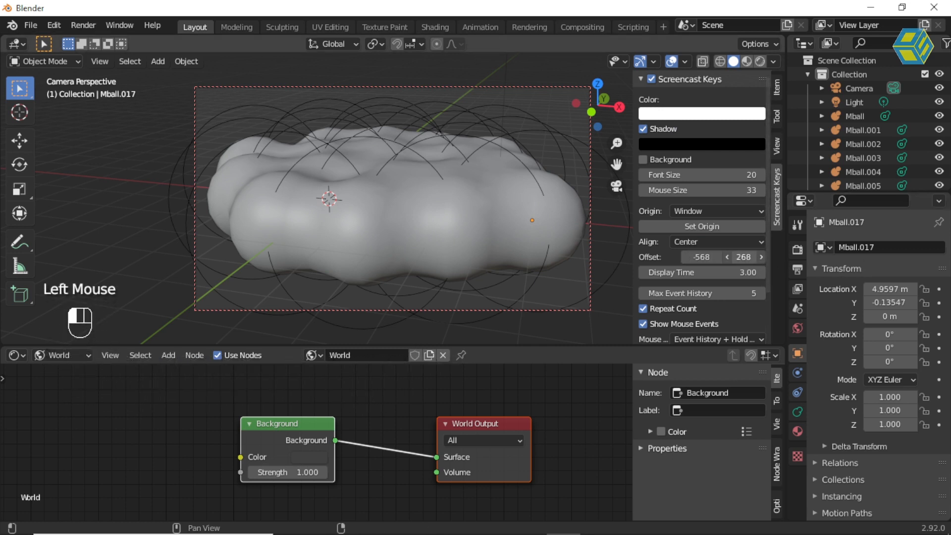
pyautogui.press('n')
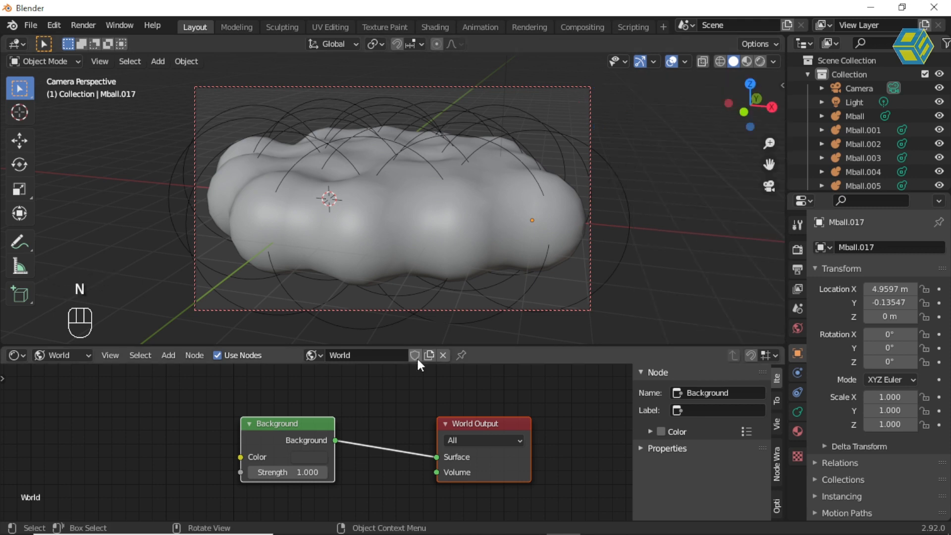
pyautogui.moveTo(355, 404); pyautogui.dragTo(387, 407, button='middle')
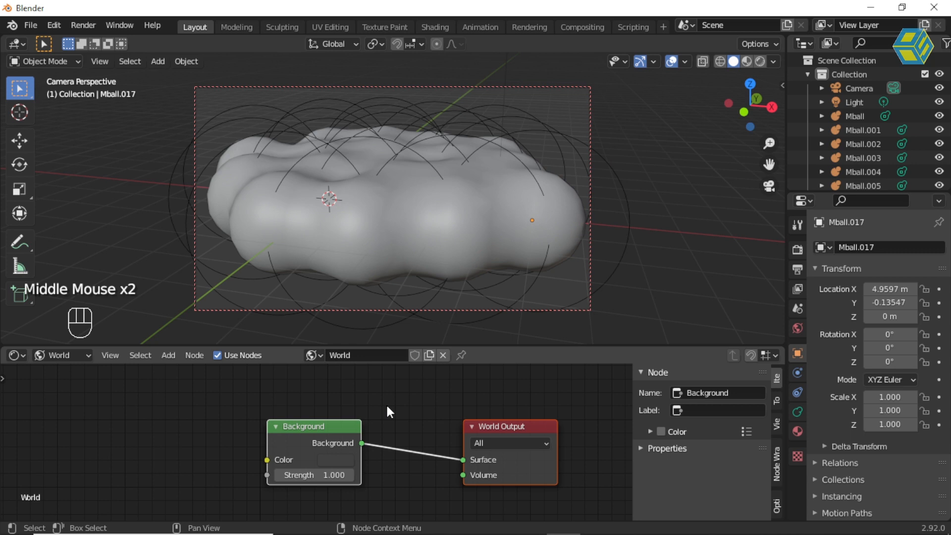
pyautogui.press('ctrl')
pyautogui.hotkey('ctrl', 't')
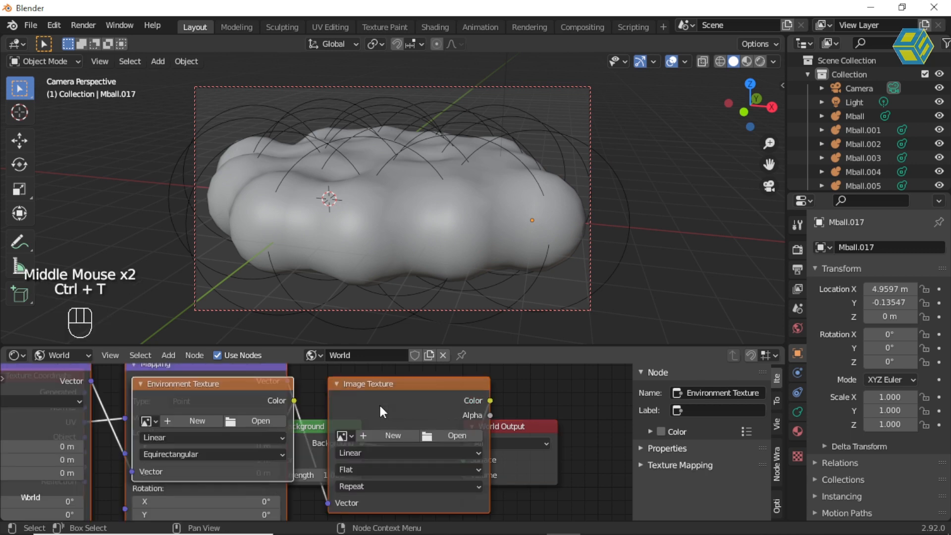
pyautogui.click(380, 406)
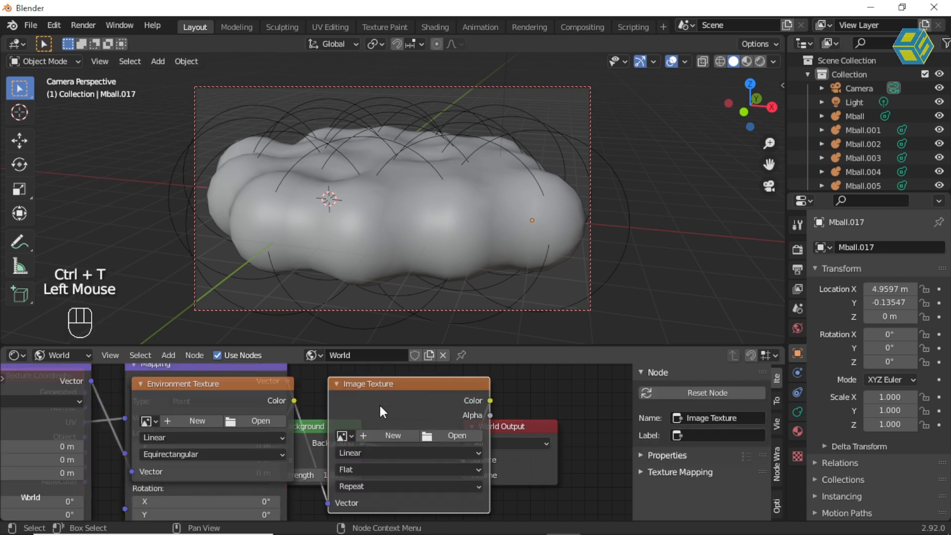
pyautogui.scroll(-4, 374, 425)
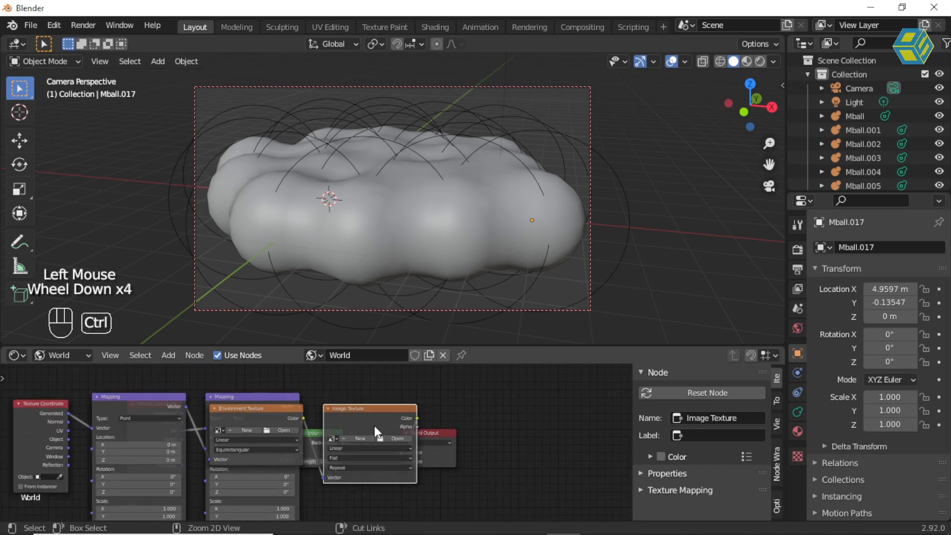
pyautogui.hotkey('ctrl', 'z')
pyautogui.hotkey('ctrl', 'z')
# Add an Environment Texture with Mapping and Texture Coordinate nodes to the world's Background node using Node Wrangler's texture setup
pyautogui.click(322, 435)
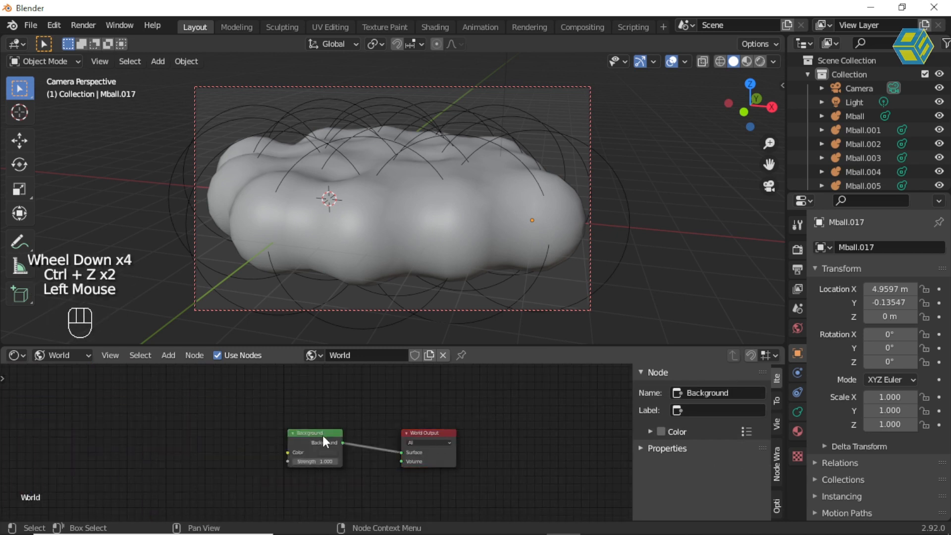
pyautogui.hotkey('ctrl', 't')
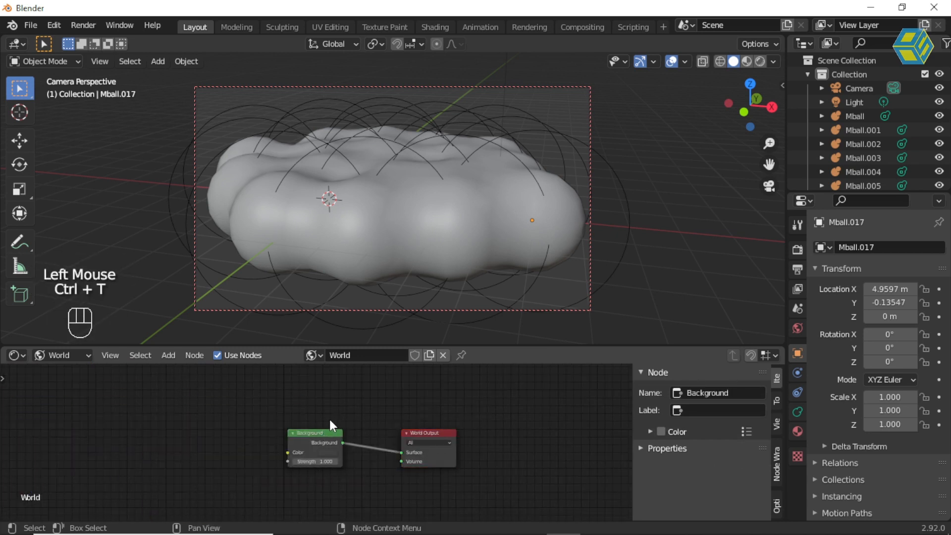
pyautogui.click(326, 429)
pyautogui.hotkey('ctrl', 't')
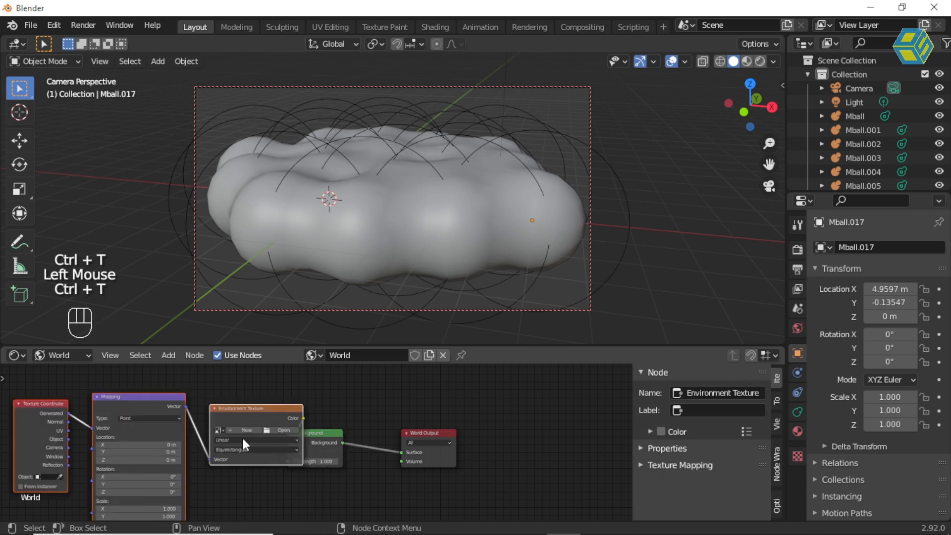
# Space out the Environment Texture, Background and World Output nodes so that they do not overlap
pyautogui.click(219, 406)
pyautogui.moveTo(242, 406); pyautogui.dragTo(208, 417)
pyautogui.moveTo(441, 430); pyautogui.dragTo(481, 422)
pyautogui.moveTo(334, 434); pyautogui.dragTo(387, 423)
pyautogui.moveTo(257, 420); pyautogui.dragTo(284, 413)
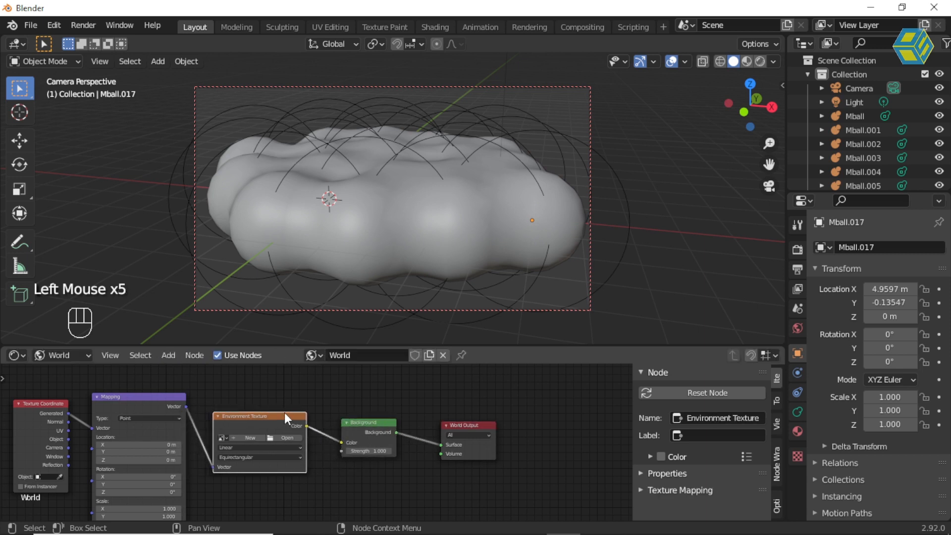
# Bring the Environment Texture node into close view and hide the Shader Editor's sidebar
pyautogui.keyDown('shift'); pyautogui.moveTo(308, 407); pyautogui.dragTo(405, 403, button='middle'); pyautogui.keyUp('shift')
pyautogui.scroll(2, 406, 405)
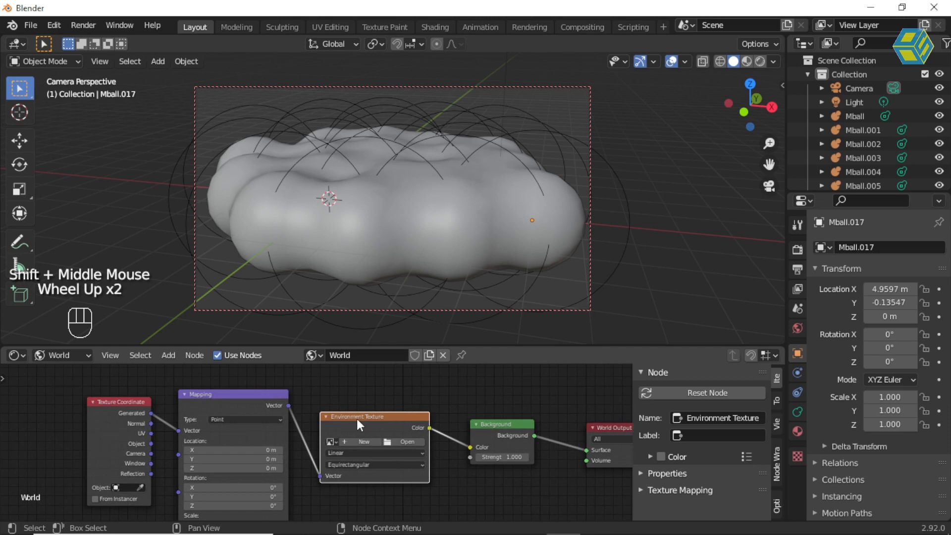
pyautogui.scroll(2, 355, 418)
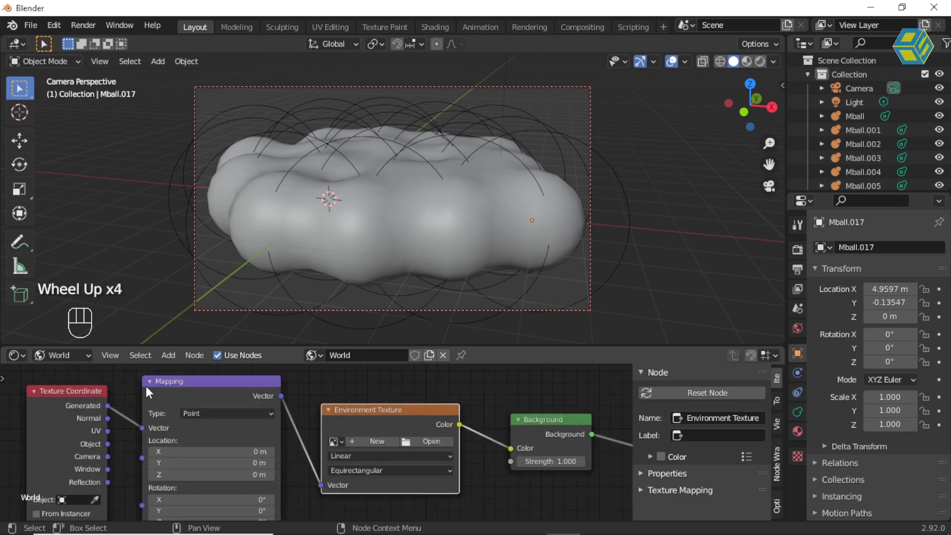
pyautogui.keyDown('shift'); pyautogui.moveTo(384, 418); pyautogui.dragTo(212, 424, button='middle'); pyautogui.keyUp('shift')
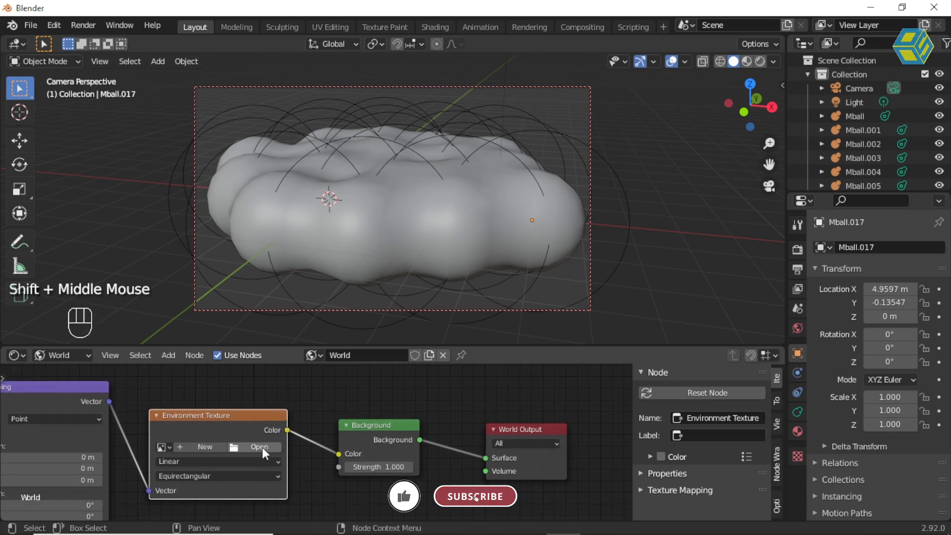
pyautogui.scroll(4, 263, 447)
pyautogui.press('n')
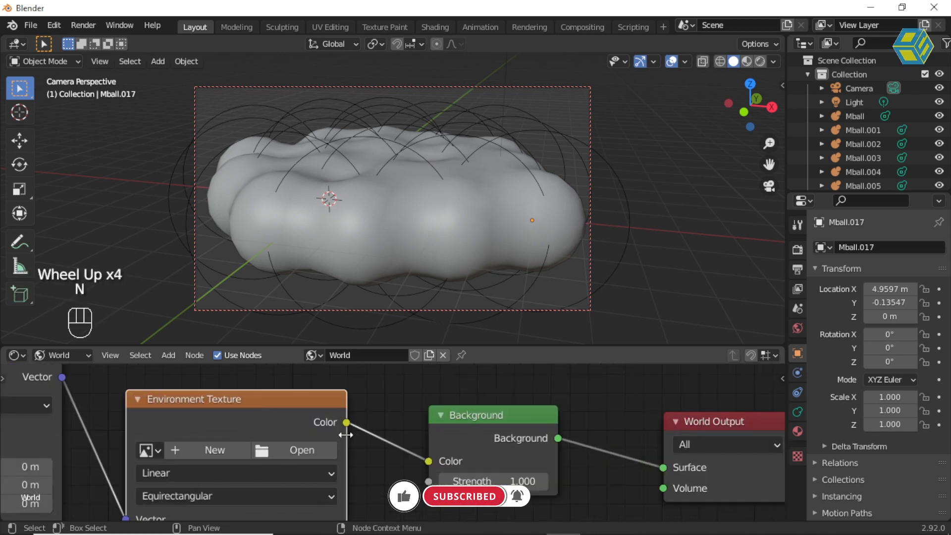
# Load sunset.exr from C:\Program Files\Blender Foundation\Blender 2.92\2.92\datafiles\studiolights\world into the Environment Texture node
pyautogui.click(296, 450)
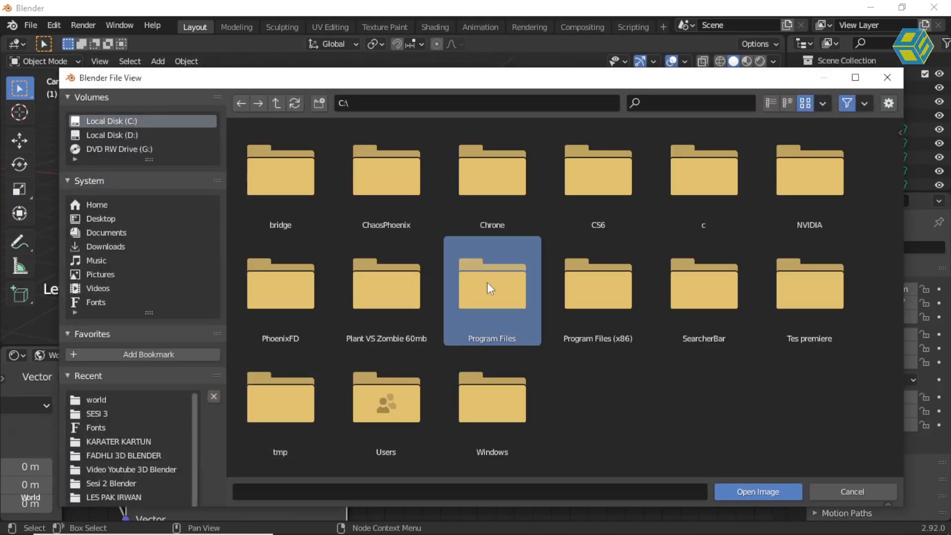
pyautogui.doubleClick(486, 283)
pyautogui.doubleClick(481, 190)
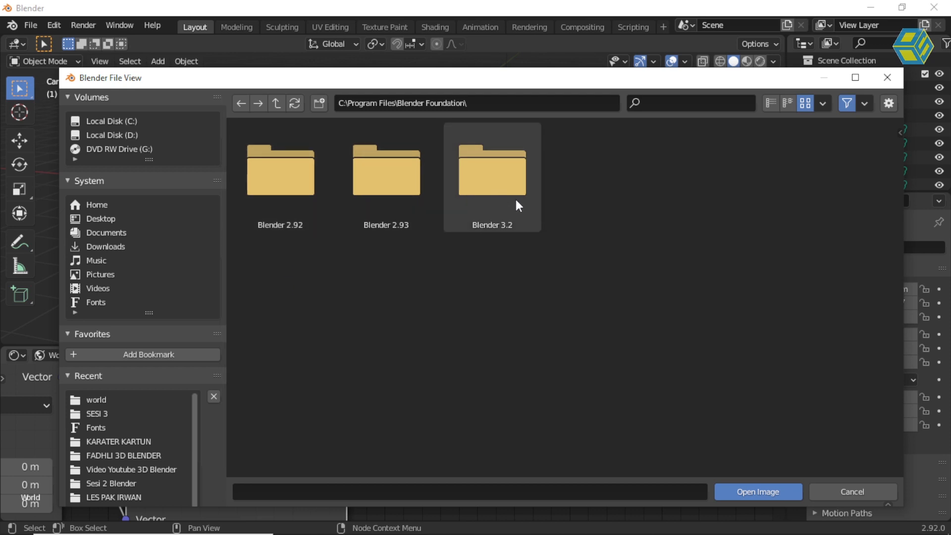
pyautogui.doubleClick(287, 190)
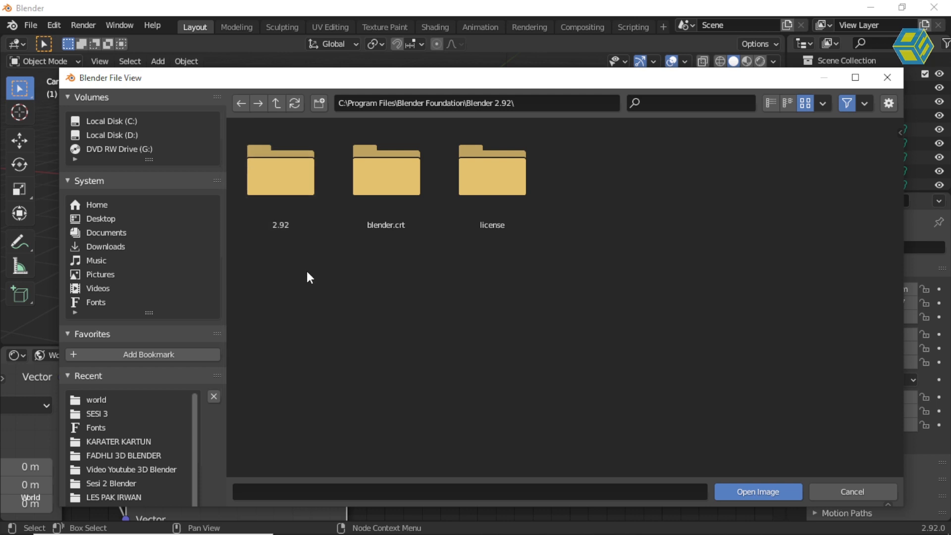
pyautogui.doubleClick(278, 182)
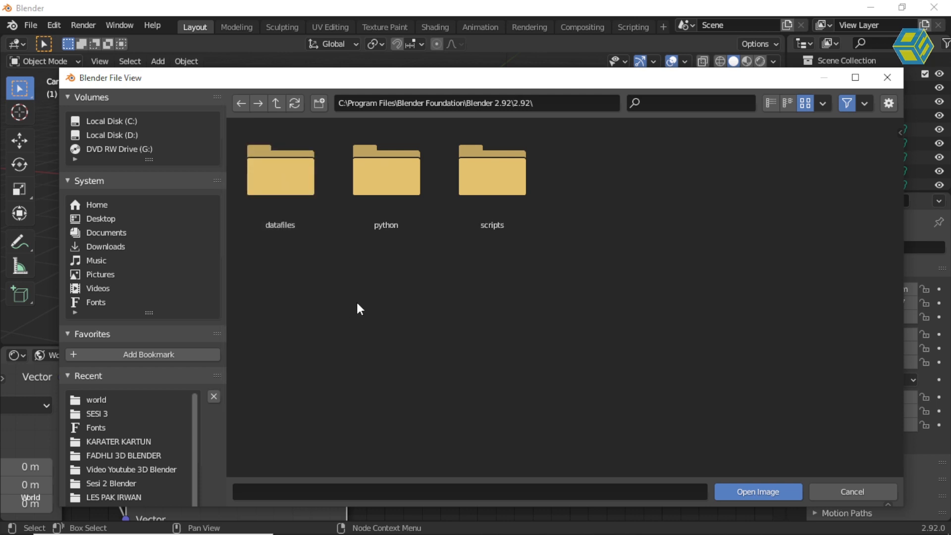
pyautogui.doubleClick(290, 188)
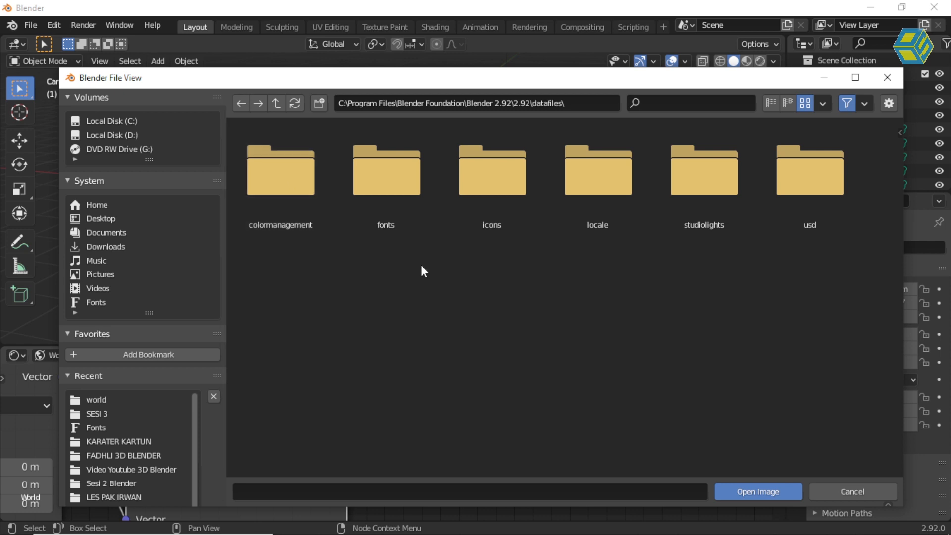
pyautogui.doubleClick(706, 190)
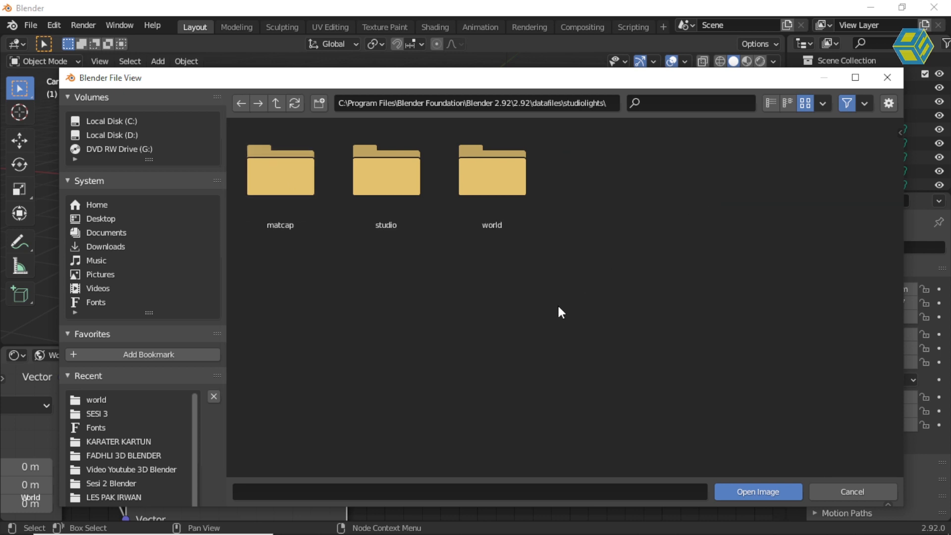
pyautogui.doubleClick(502, 187)
pyautogui.click(411, 292)
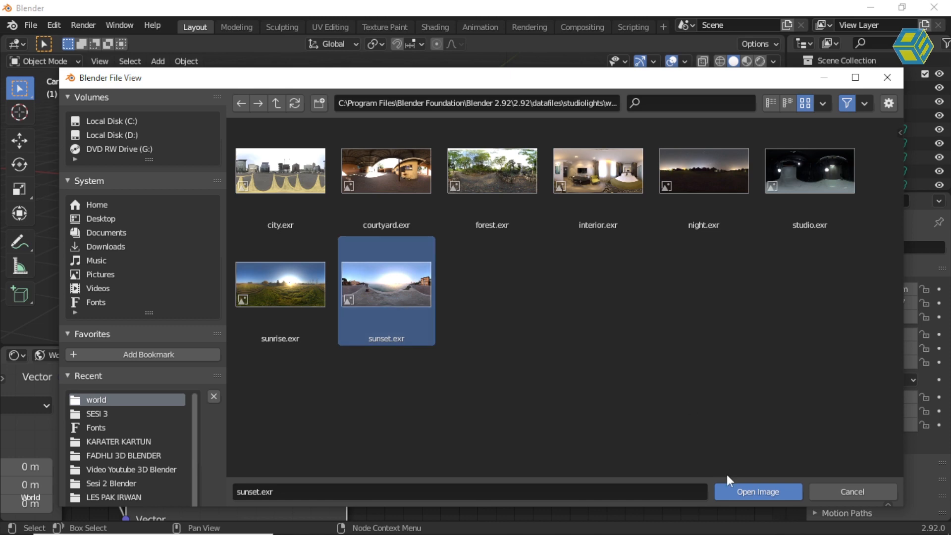
pyautogui.click(745, 493)
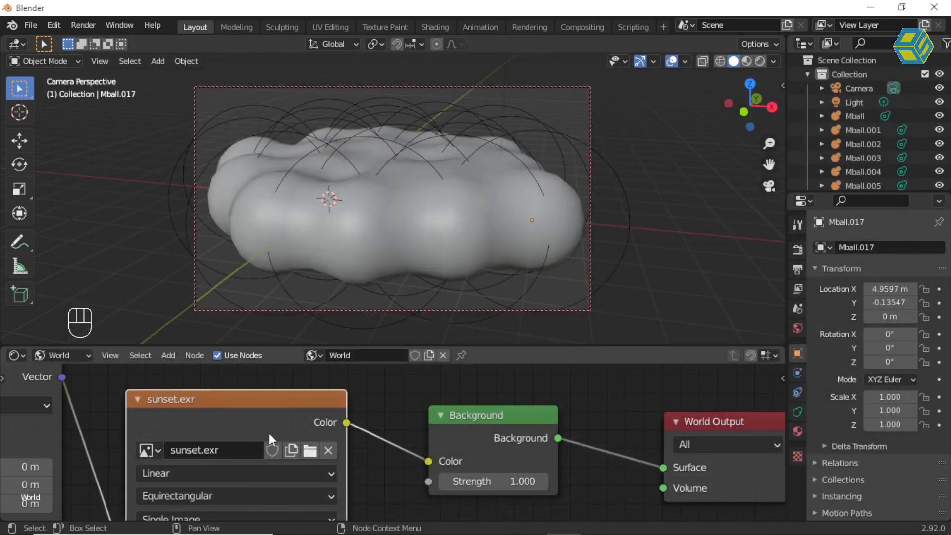
# Switch the viewport to Rendered shading and make the render background transparent in the Film settings
pyautogui.click(759, 62)
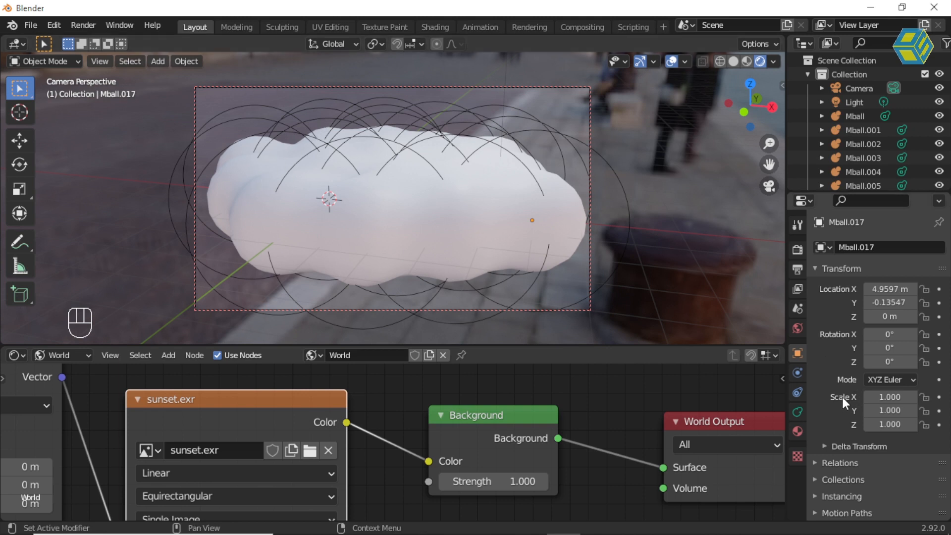
pyautogui.click(797, 269)
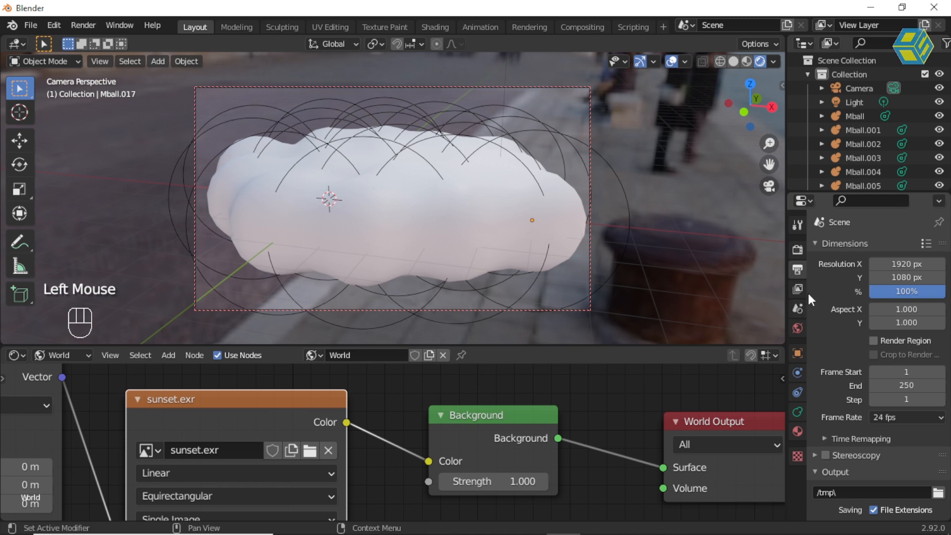
pyautogui.click(796, 250)
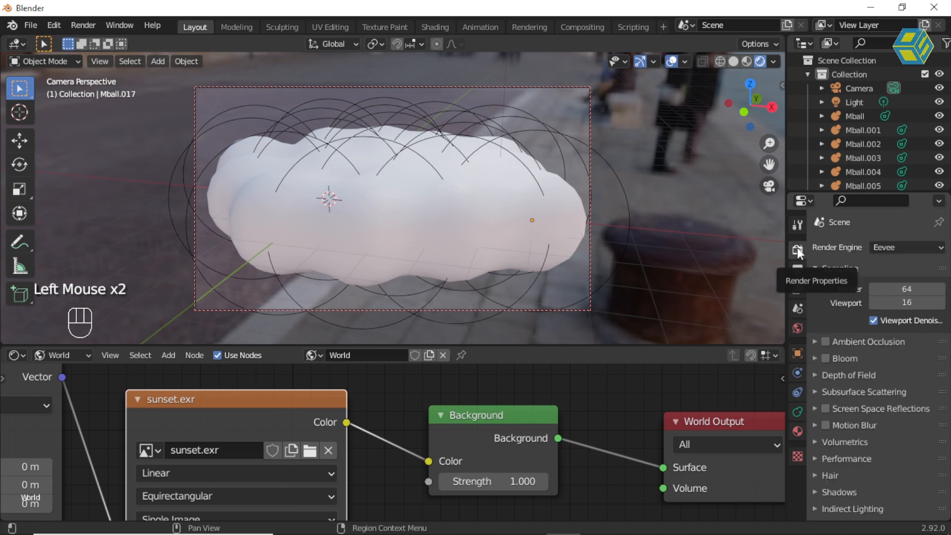
pyautogui.scroll(-2, 861, 423)
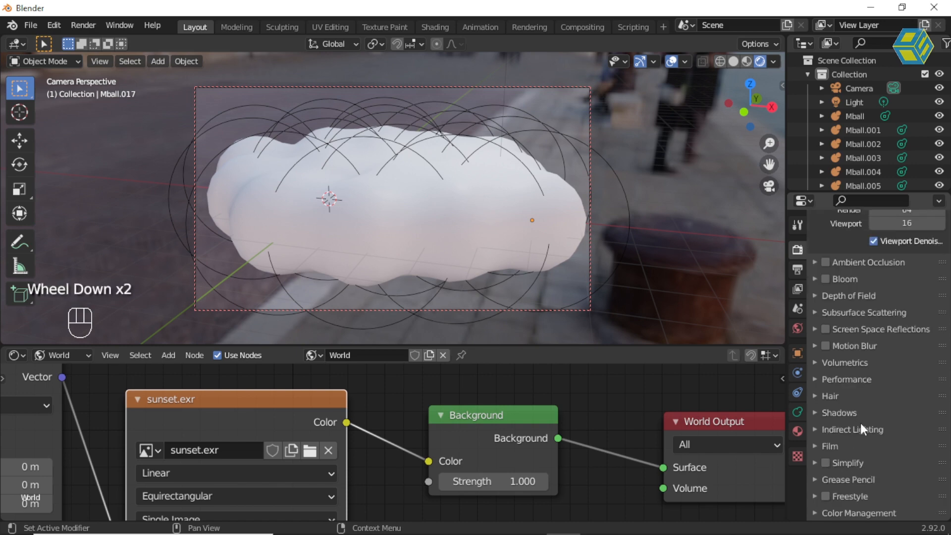
pyautogui.click(816, 446)
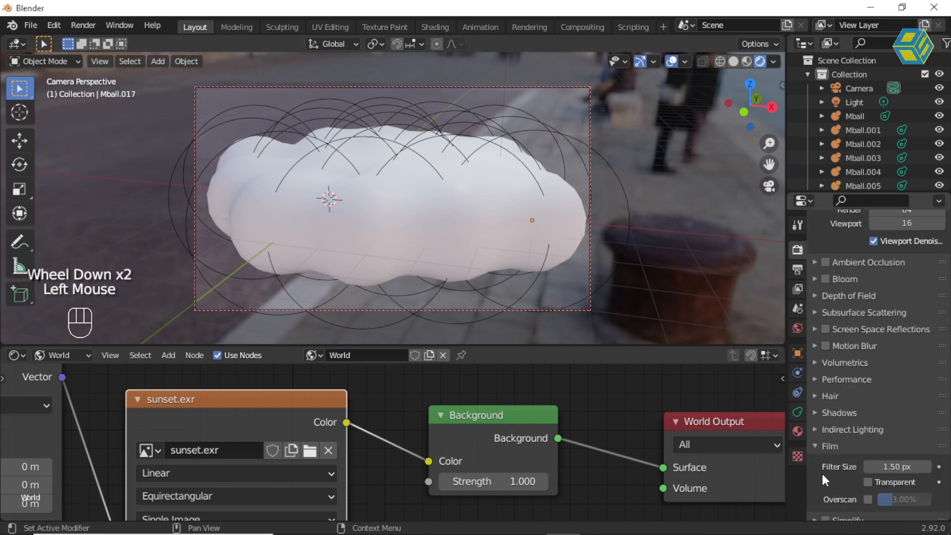
pyautogui.click(867, 483)
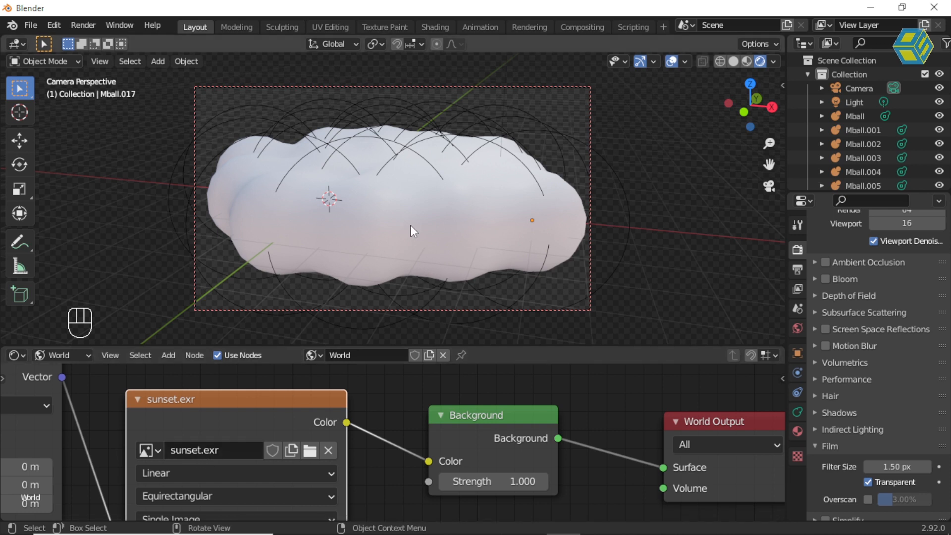
# Set the Shader Editor's shader type to Object and create a new material on the original metaball, Mball
pyautogui.scroll(-4, 464, 390)
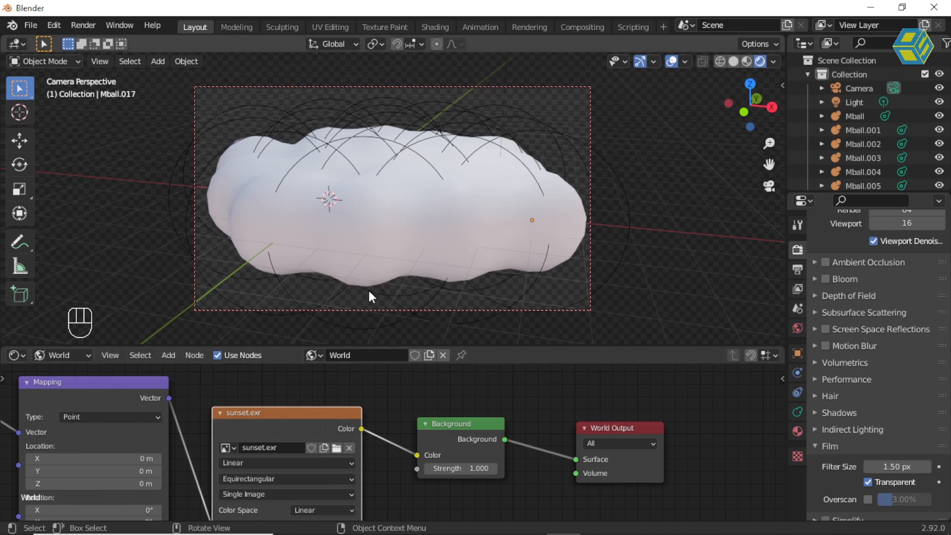
pyautogui.click(73, 355)
pyautogui.click(76, 372)
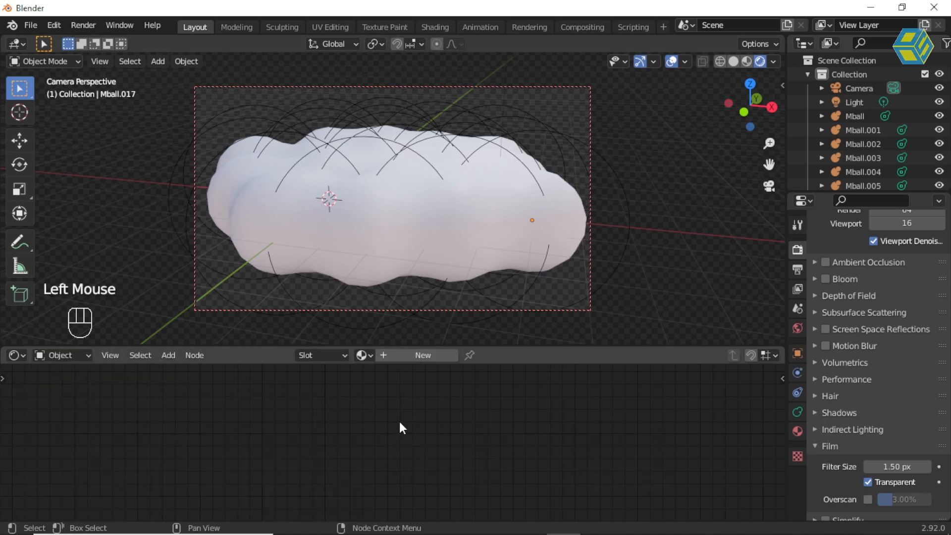
pyautogui.click(404, 228)
pyautogui.click(414, 185)
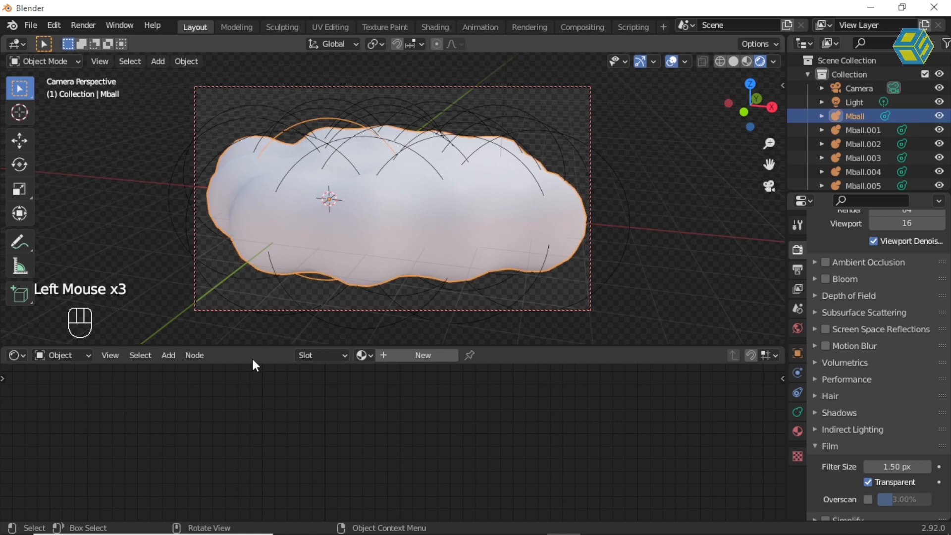
pyautogui.click(418, 355)
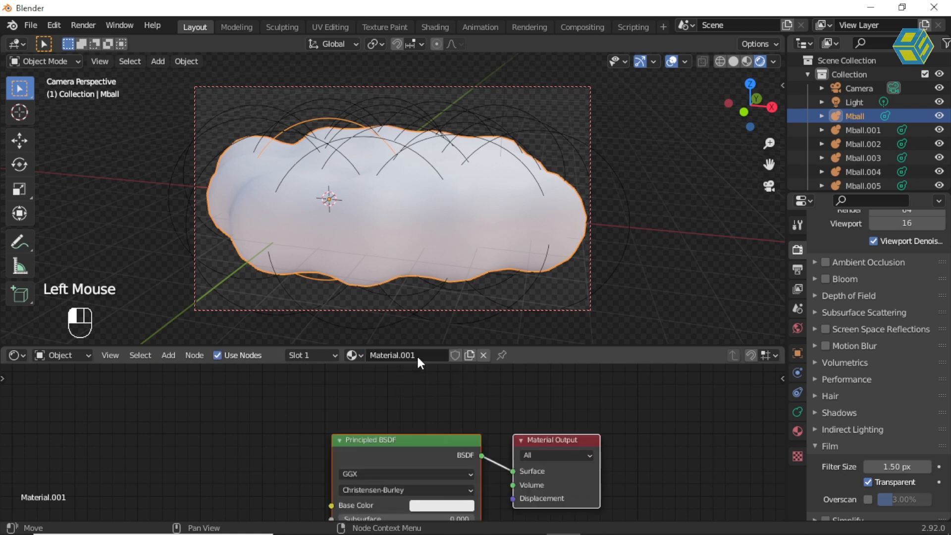
# Rename the metaball's new material to awan
pyautogui.doubleClick(416, 356)
pyautogui.press('Home')
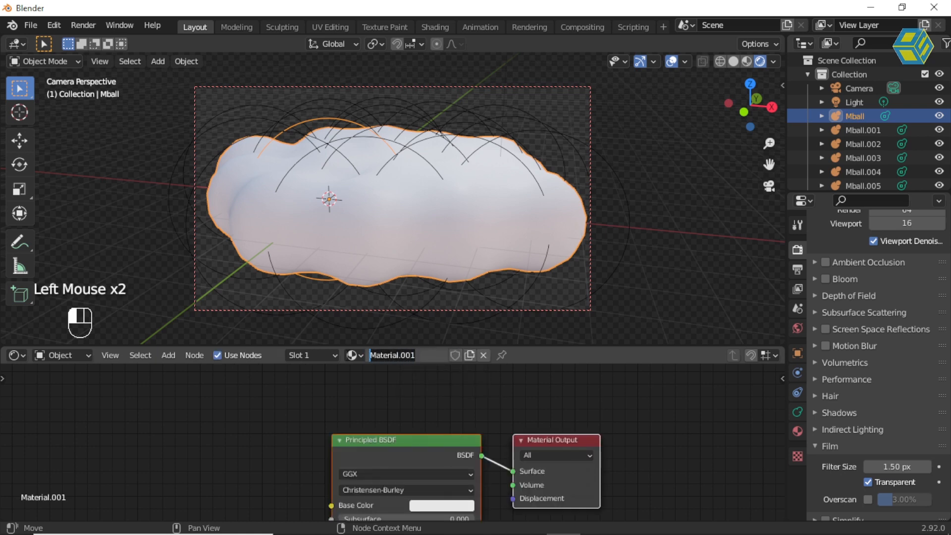
pyautogui.hotkey('ctrl', 'a')
pyautogui.write('awam')
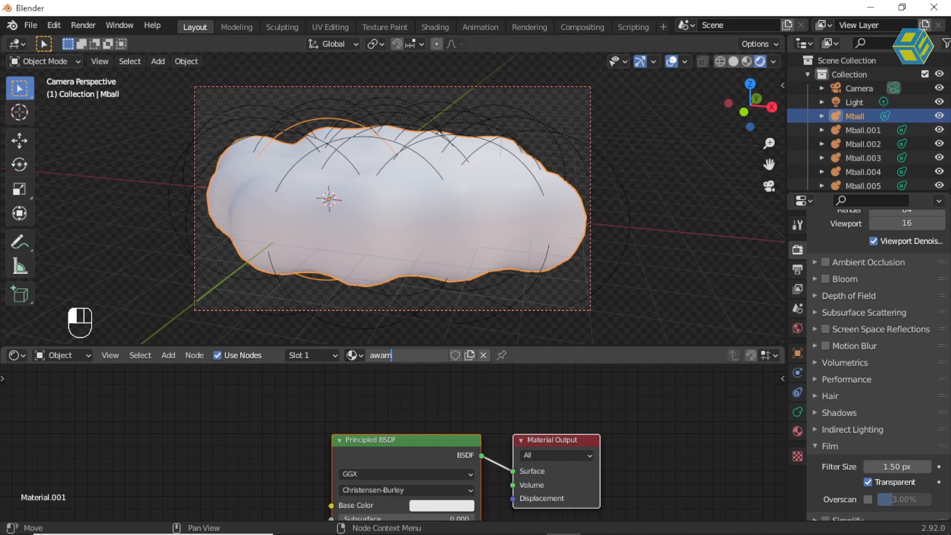
pyautogui.press('BackSpace')
pyautogui.write('n')
pyautogui.press('Return')
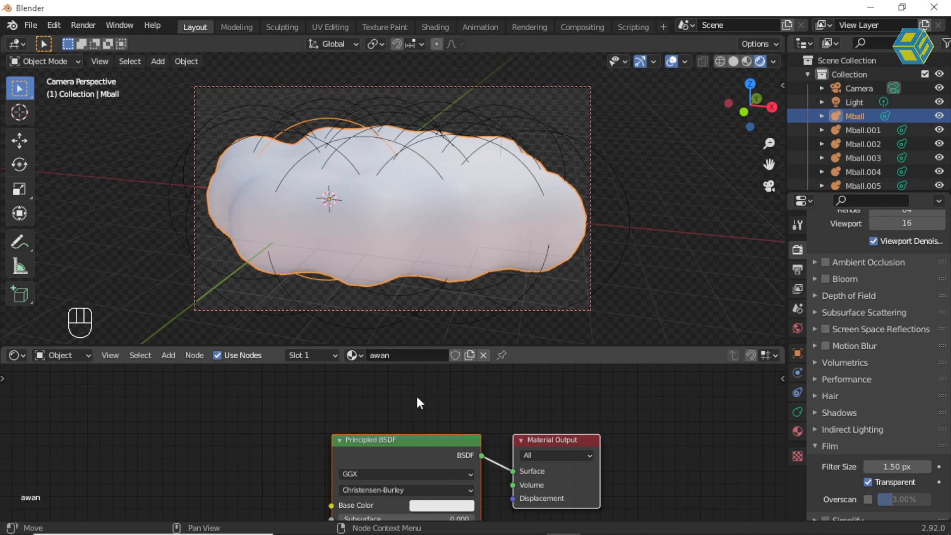
# Delete the Principled BSDF node from the awan material
pyautogui.moveTo(435, 419); pyautogui.dragTo(419, 395, button='middle')
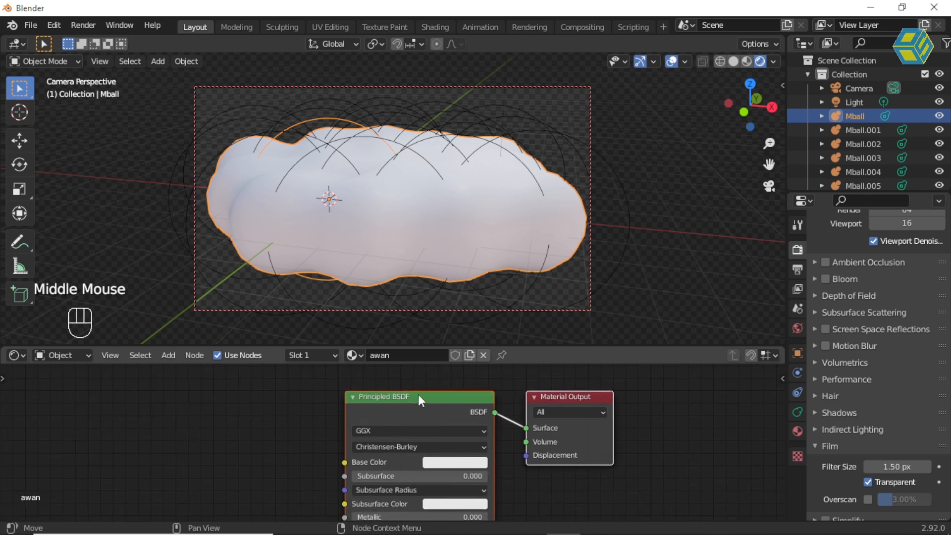
pyautogui.click(411, 395)
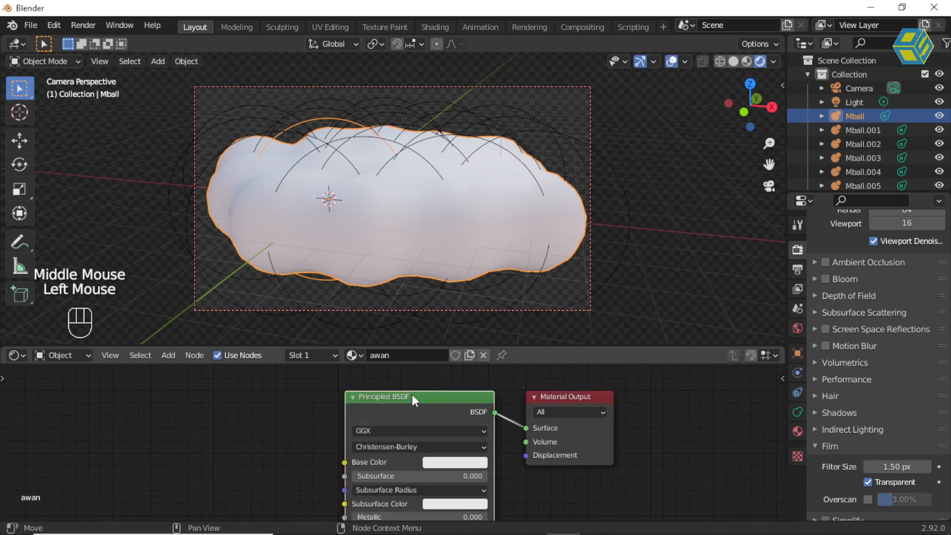
pyautogui.press('Delete')
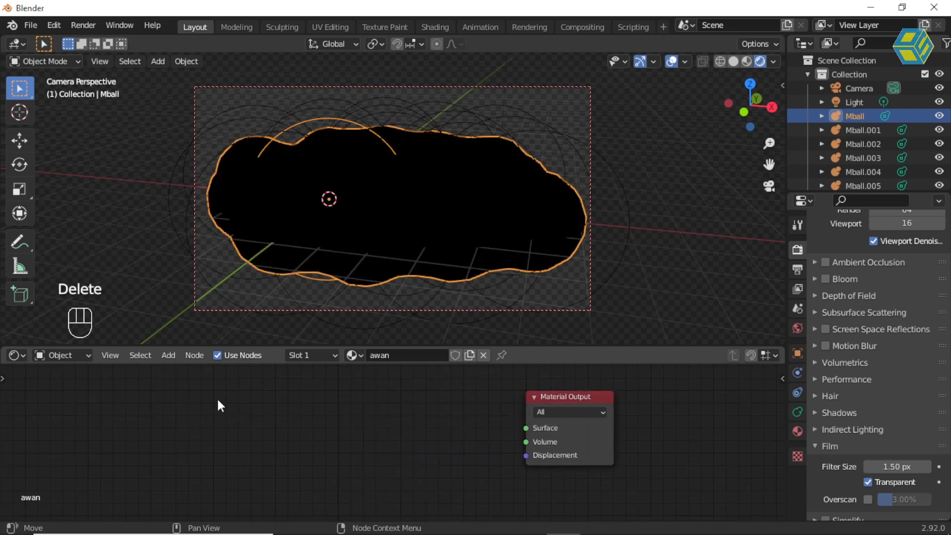
# Add a Principled Volume node and connect its Volume output to the Material Output's Volume input
pyautogui.click(169, 357)
pyautogui.click(179, 370)
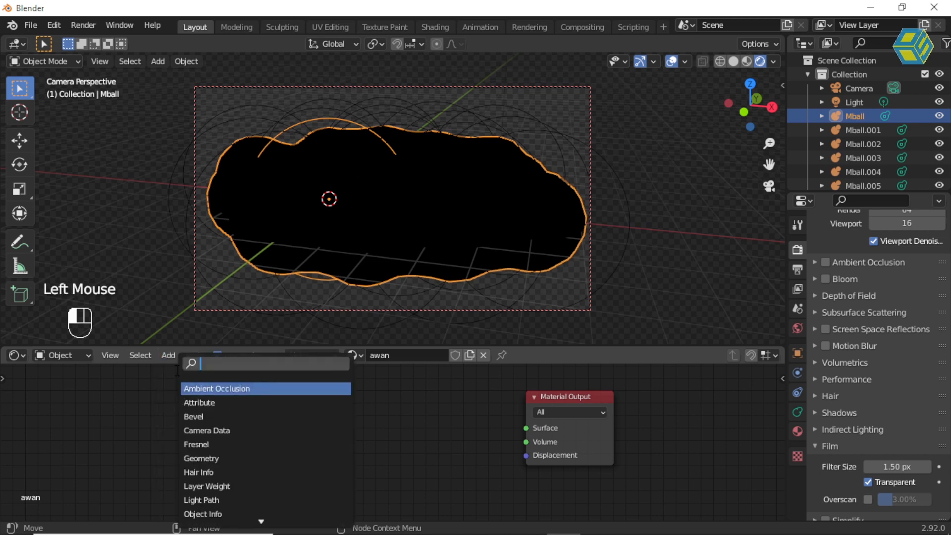
pyautogui.write('v')
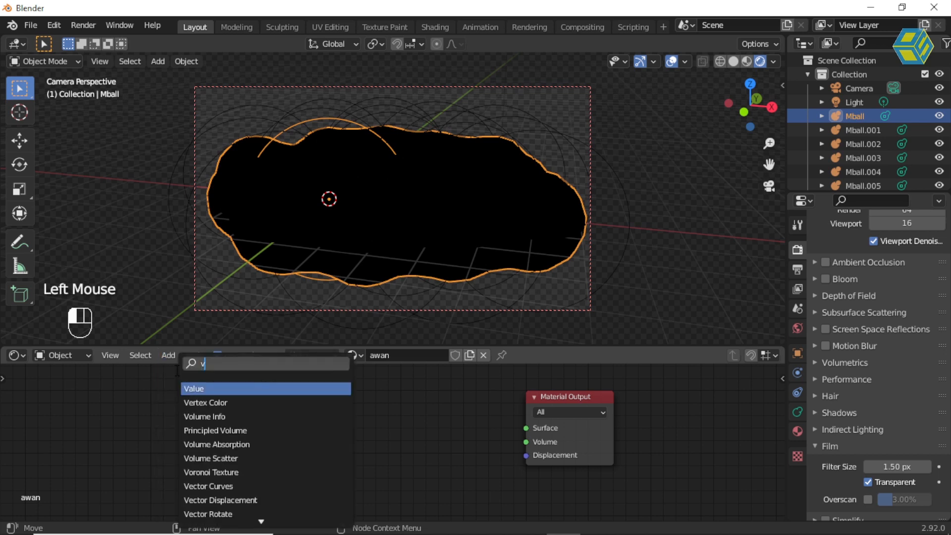
pyautogui.click(222, 430)
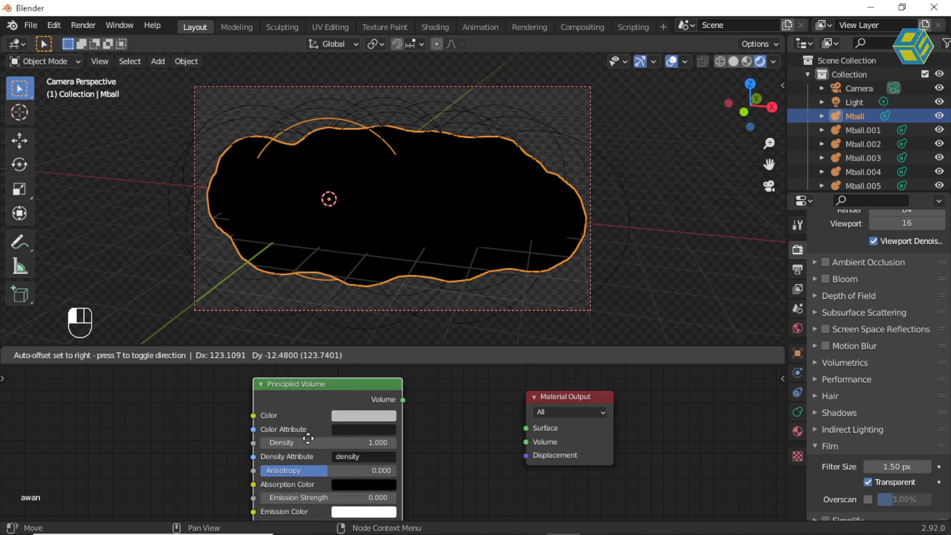
pyautogui.click(333, 429)
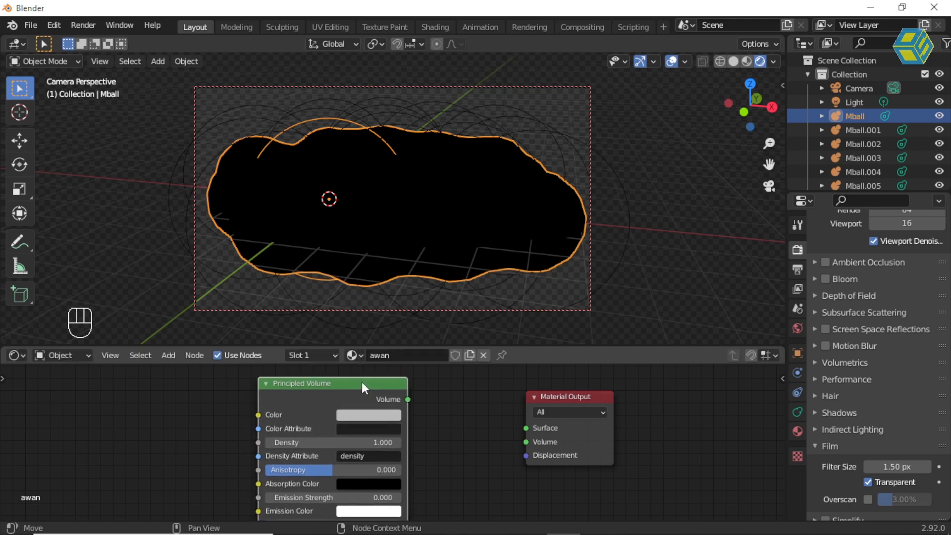
pyautogui.moveTo(407, 400); pyautogui.dragTo(524, 442)
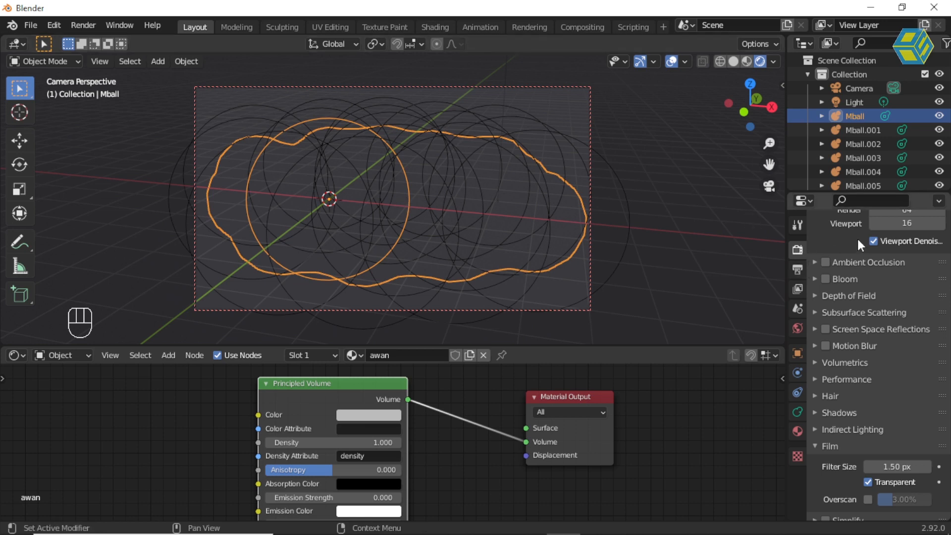
# Switch the scene's render engine to Cycles
pyautogui.scroll(2, 860, 247)
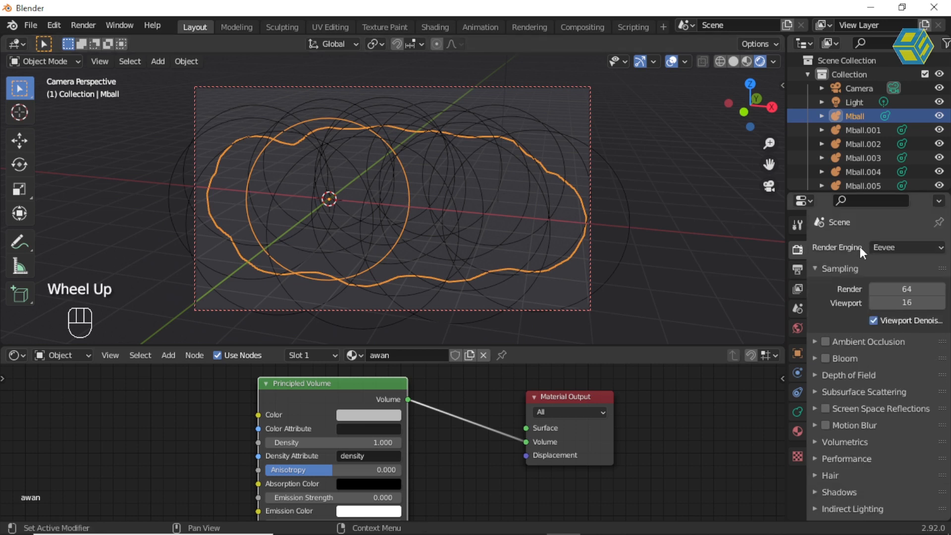
pyautogui.click(893, 249)
pyautogui.click(899, 295)
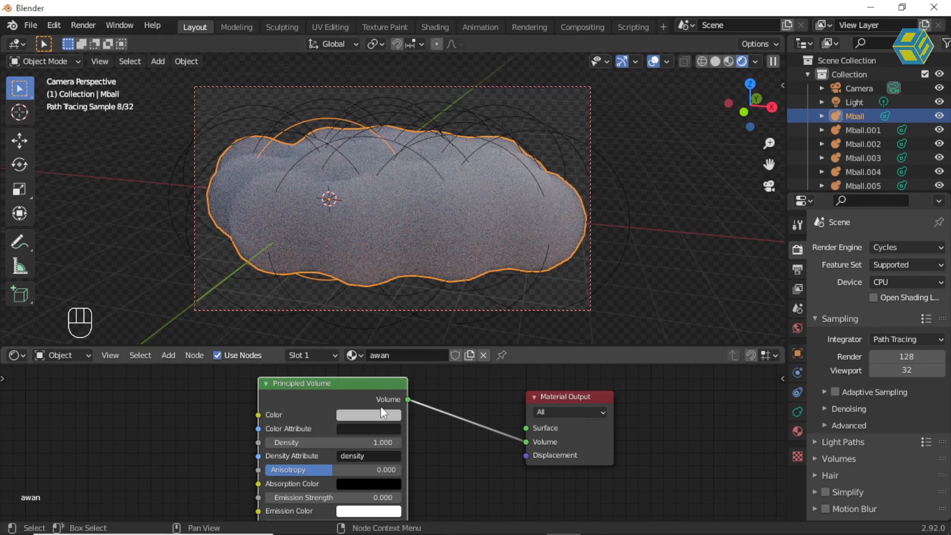
# Enlarge the Shader Editor, then give the Principled Volume node a bright light-blue color and a density of 0.1
pyautogui.scroll(3, 381, 407)
pyautogui.moveTo(385, 347); pyautogui.dragTo(385, 289)
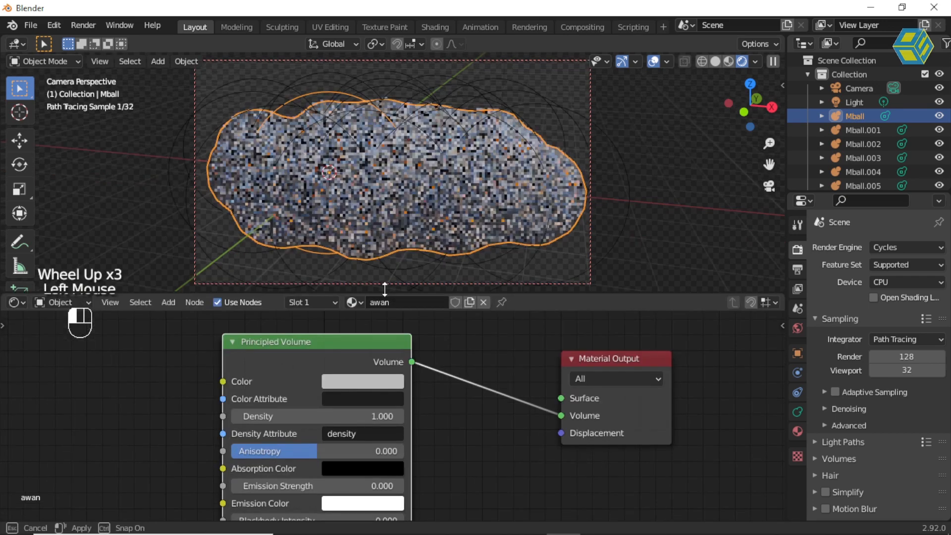
pyautogui.moveTo(385, 288); pyautogui.dragTo(385, 286)
pyautogui.click(364, 369)
pyautogui.click(409, 173)
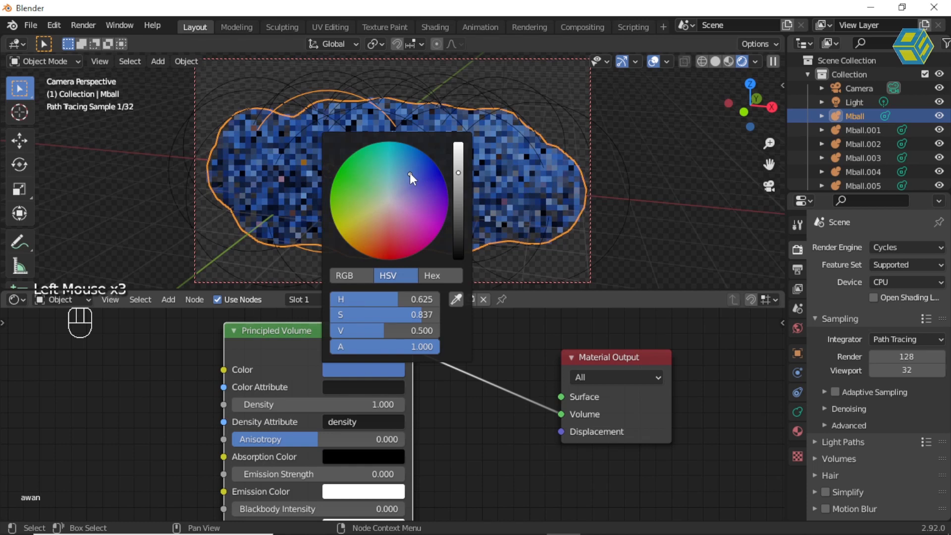
pyautogui.moveTo(409, 173); pyautogui.dragTo(398, 184)
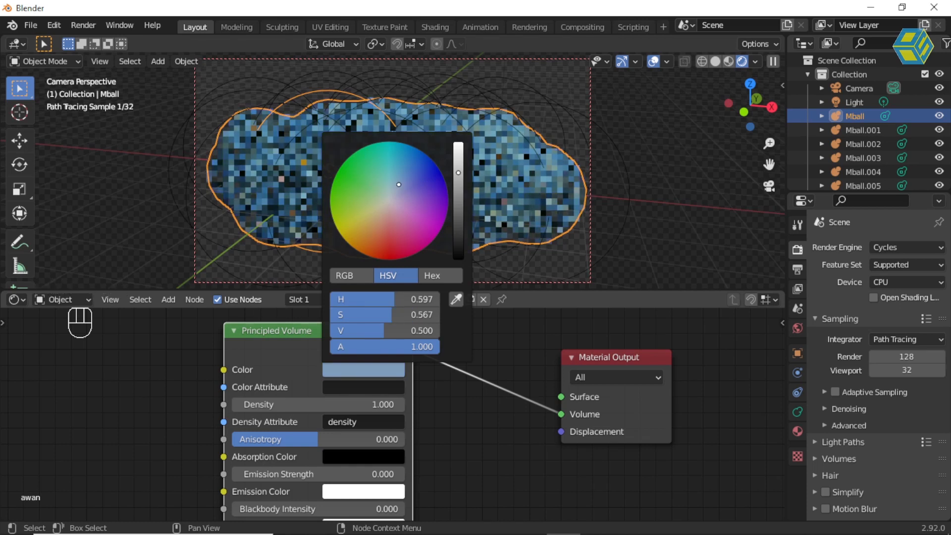
pyautogui.moveTo(458, 172); pyautogui.dragTo(458, 148)
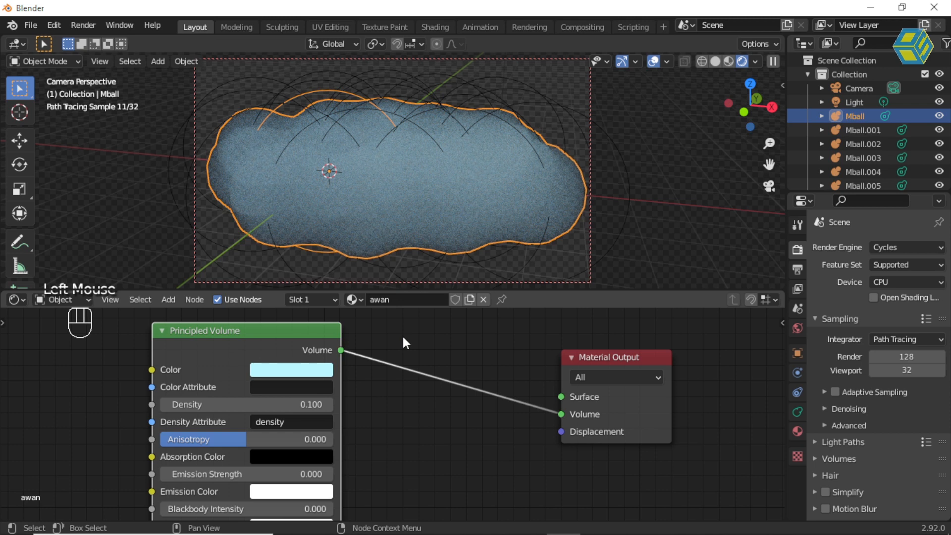
# Move the Material Output node away from the Principled Volume and add a Displacement node linked to its Displacement input
pyautogui.moveTo(616, 353); pyautogui.dragTo(616, 345)
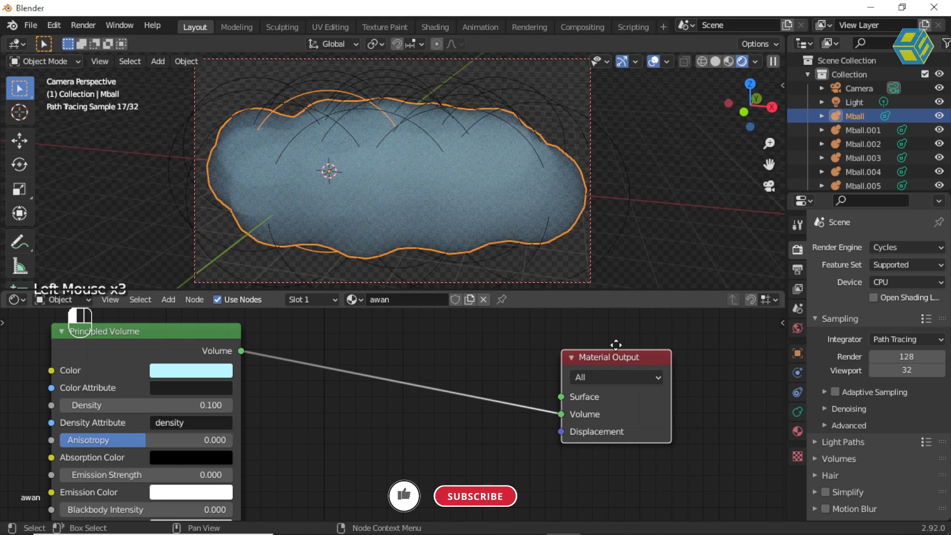
pyautogui.moveTo(615, 345); pyautogui.dragTo(677, 325)
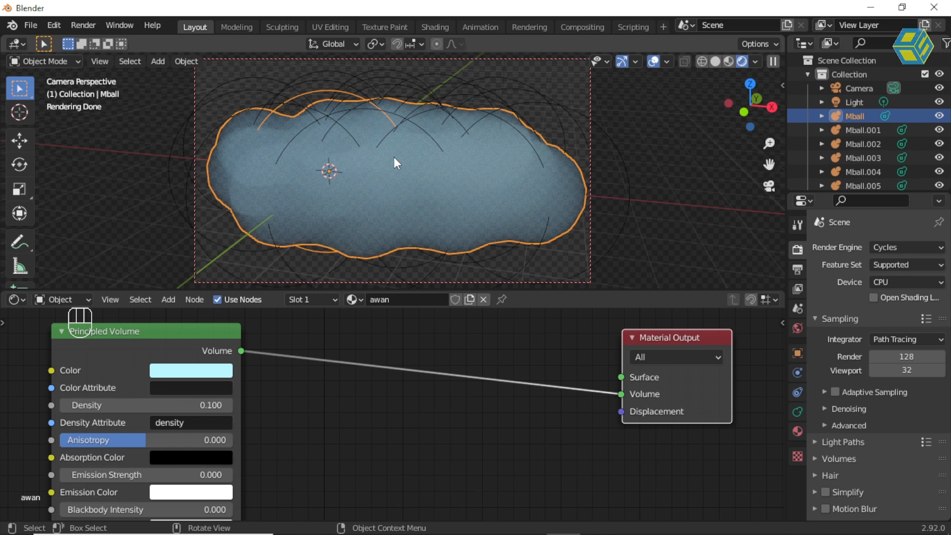
pyautogui.click(168, 299)
pyautogui.click(186, 317)
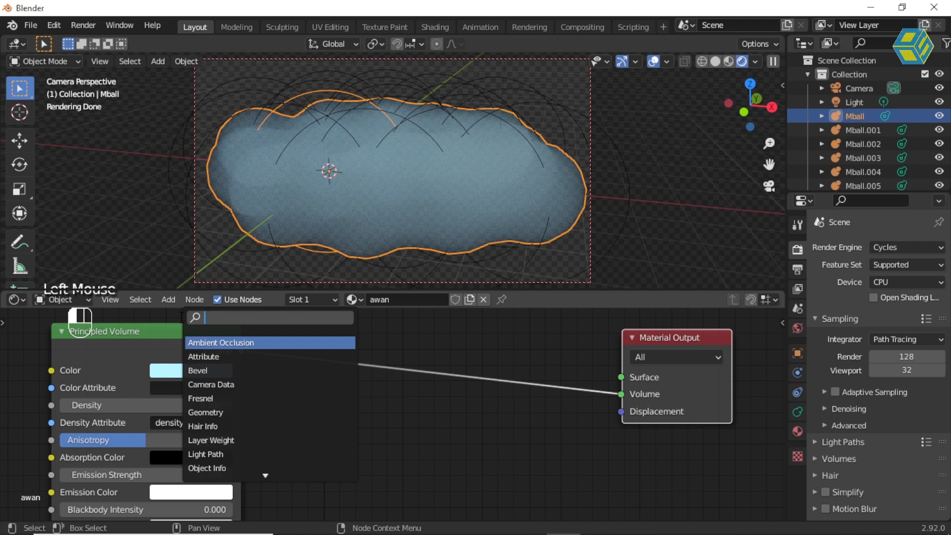
pyautogui.write('d')
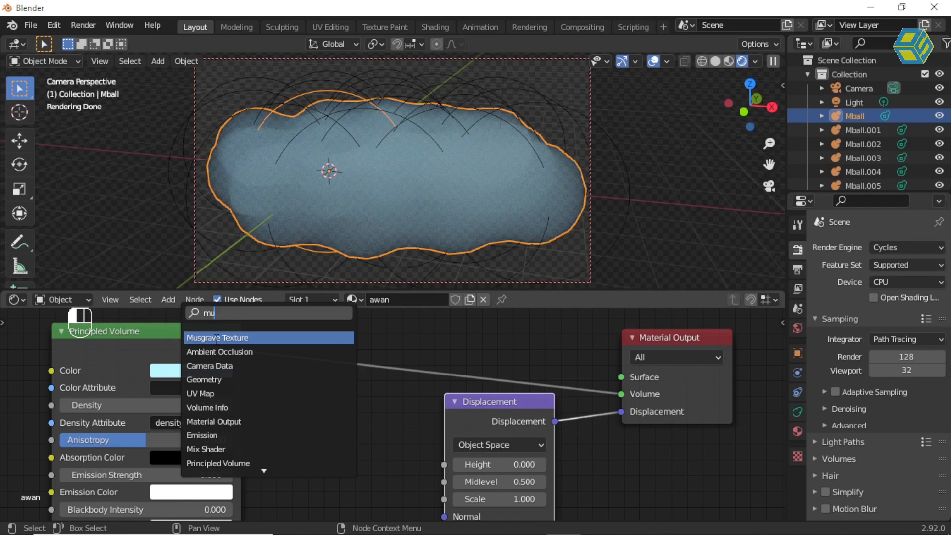
# Add a Musgrave Texture node, link its Height output to the Displacement node's Height, and attach a Viewer node to it
pyautogui.click(217, 338)
pyautogui.click(328, 398)
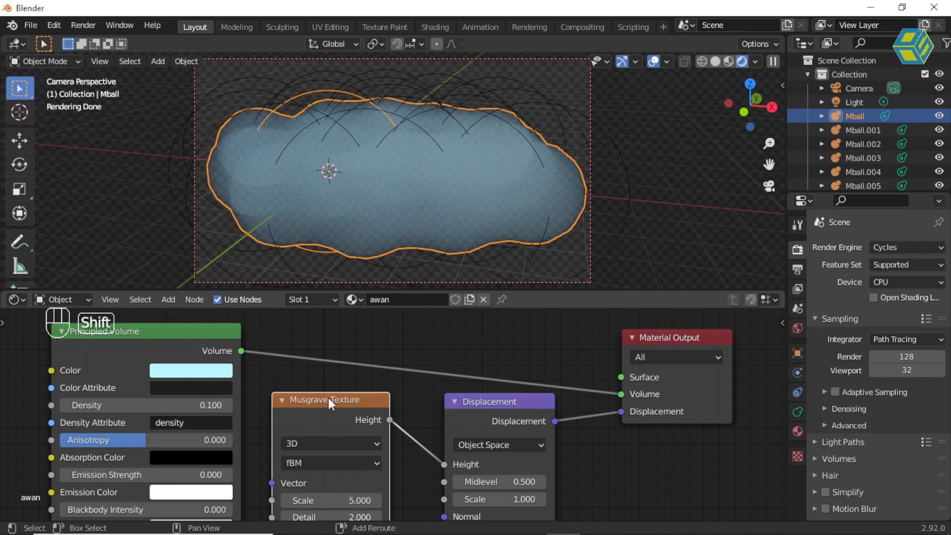
pyautogui.click(327, 427)
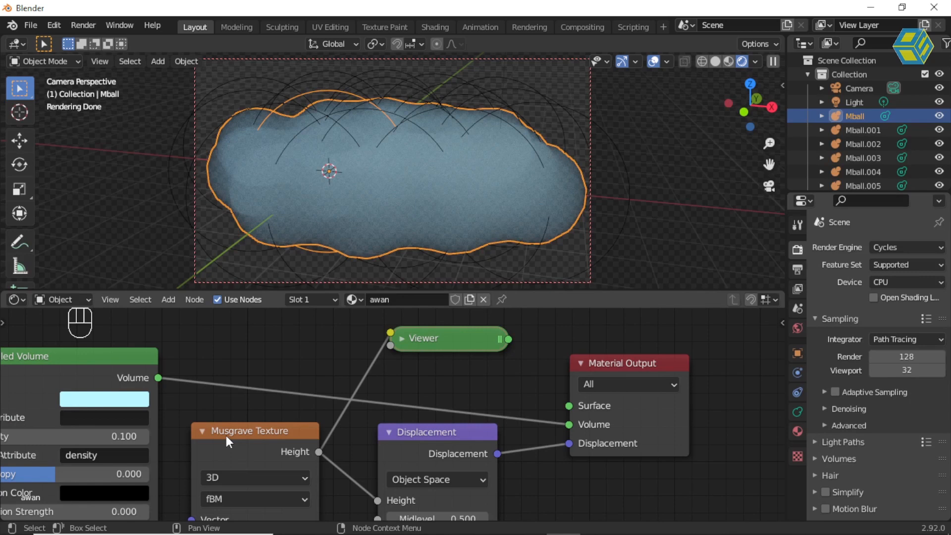
# Set the awan material's displacement method to Displacement and Bump
pyautogui.click(797, 431)
pyautogui.scroll(-3, 898, 462)
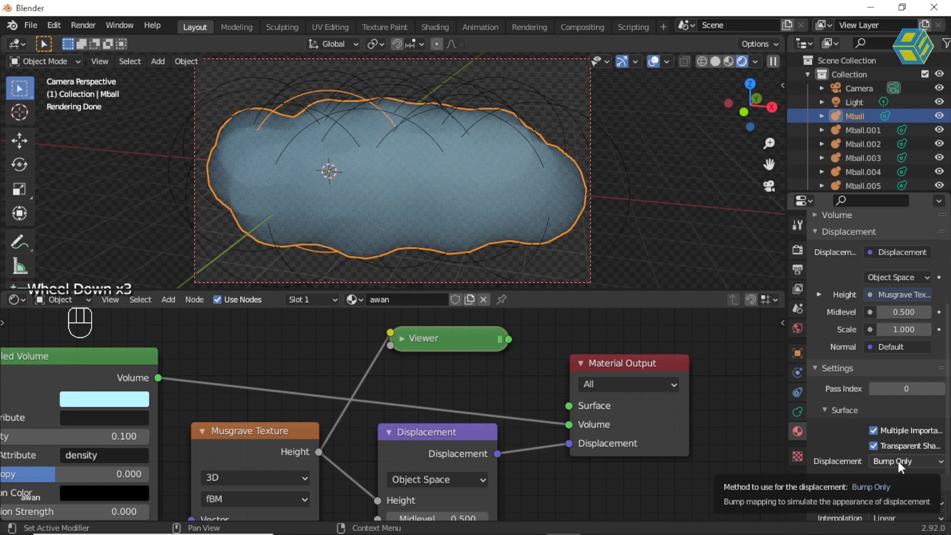
pyautogui.click(899, 461)
pyautogui.click(898, 485)
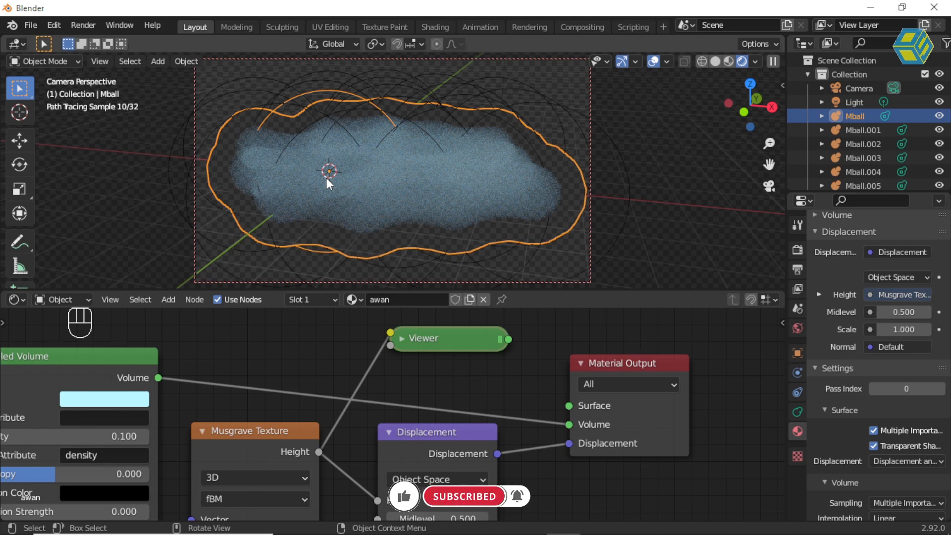
# Duplicate metaball Mball.007 at the cloud's lower-right edge as seen from above, placing the copy farther along positive X
pyautogui.click(440, 203)
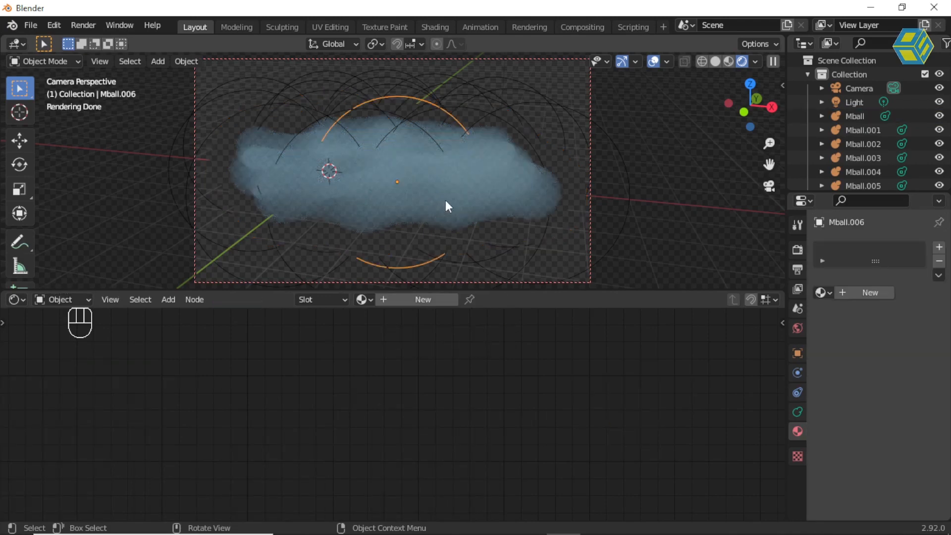
pyautogui.press('KP_7')
pyautogui.scroll(-2, 448, 205)
pyautogui.click(460, 182)
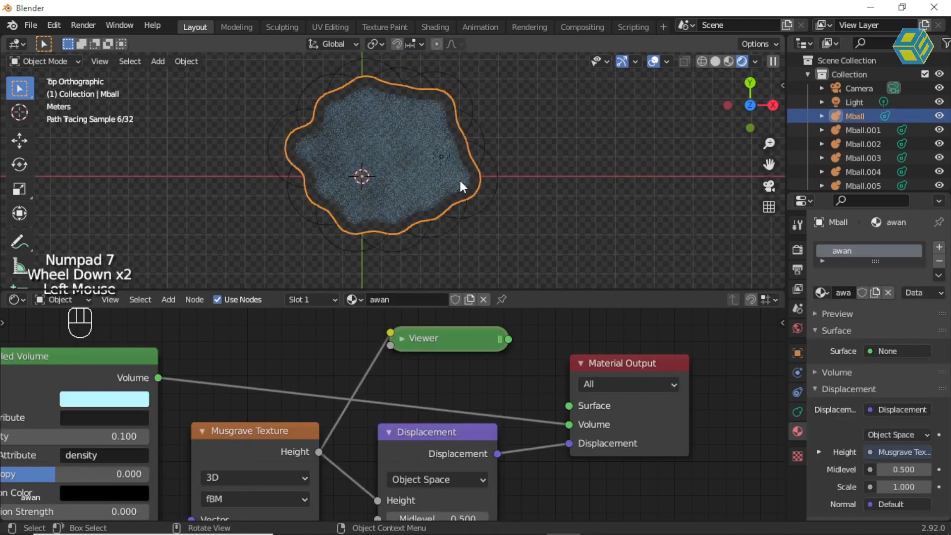
pyautogui.click(441, 197)
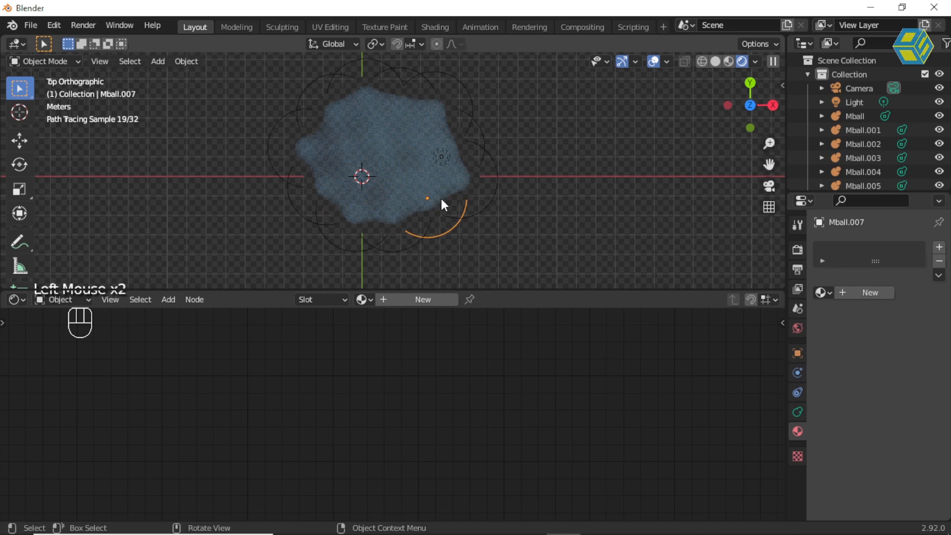
pyautogui.hotkey('shift', 'd')
pyautogui.click(515, 217)
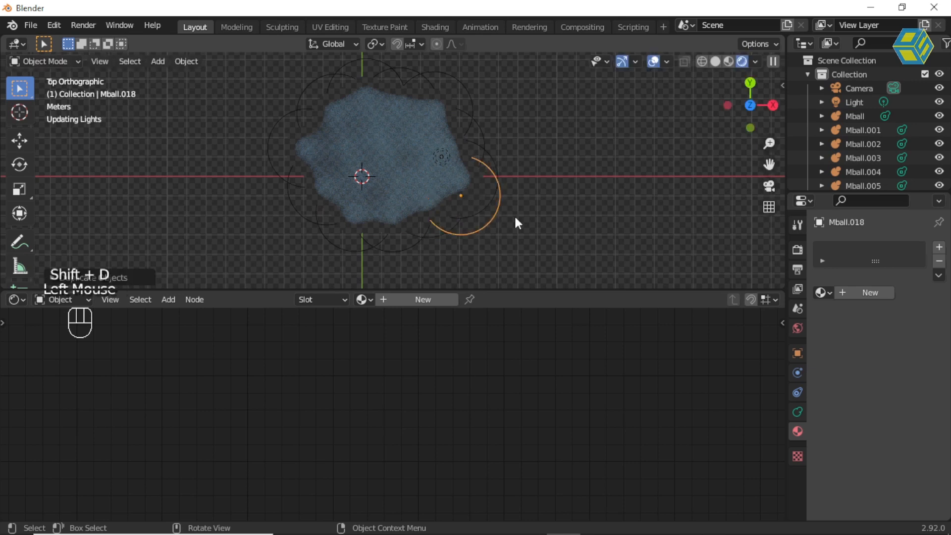
# Duplicate the newly placed metaball and set the copy on the cloud's lower edge, offset toward negative X and negative Y
pyautogui.scroll(1, 456, 206)
pyautogui.scroll(-2, 457, 206)
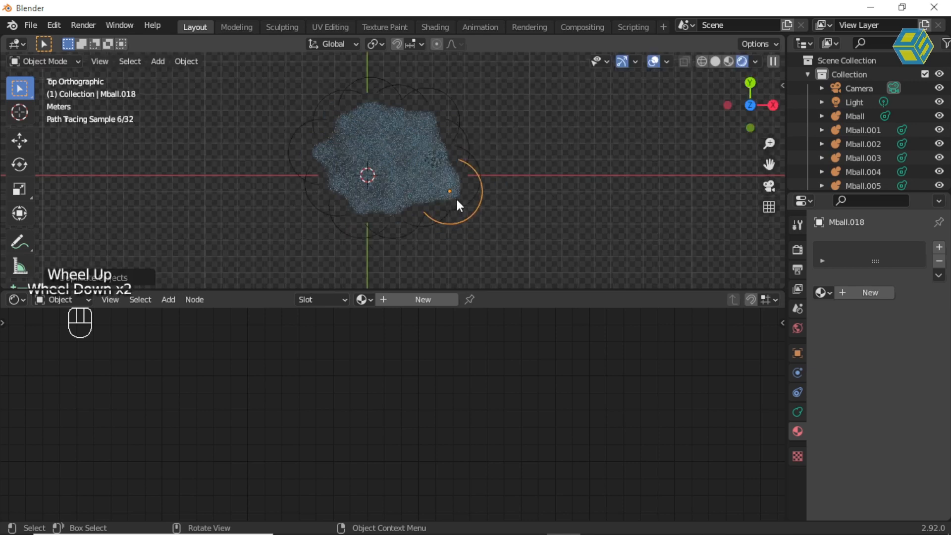
pyautogui.scroll(2, 483, 214)
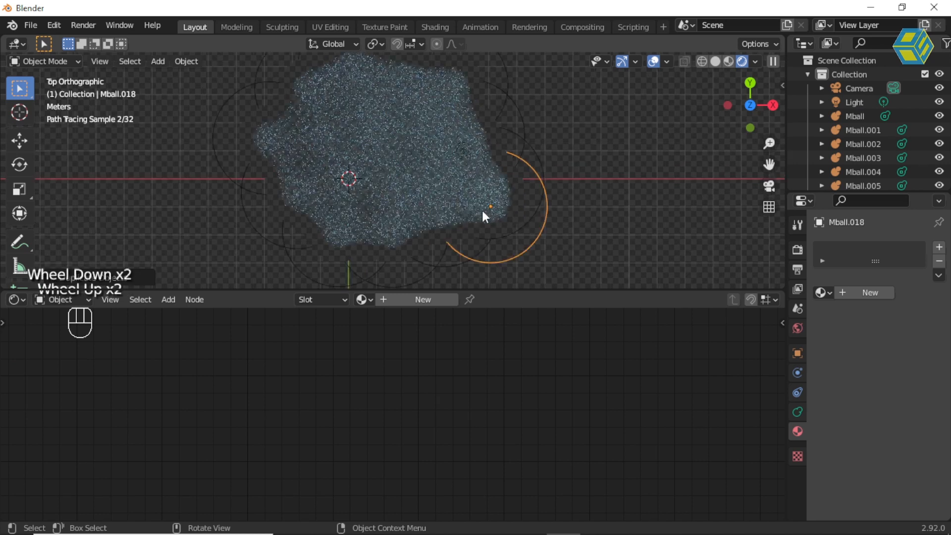
pyautogui.hotkey('shift', 'd')
pyautogui.click(447, 238)
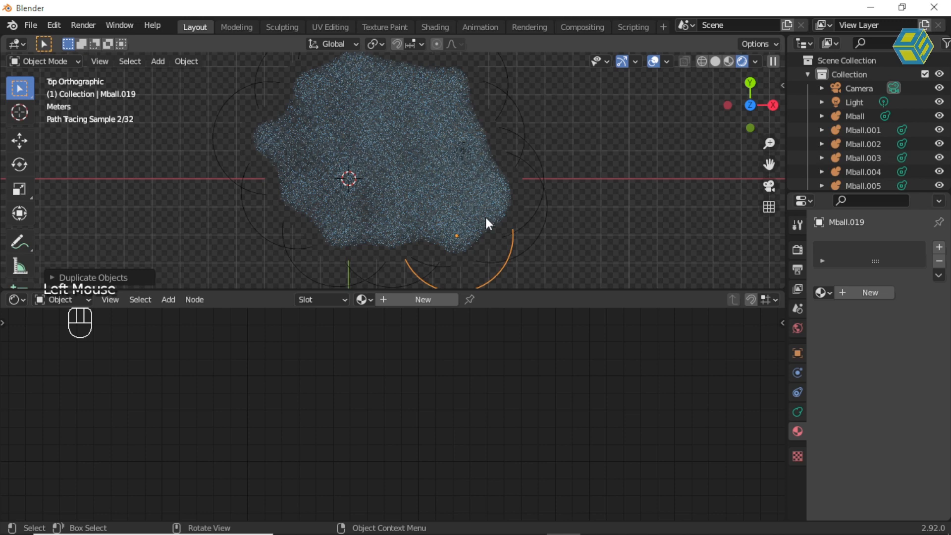
# Set the Cycles render device to GPU Compute and the viewport sample count to 10
pyautogui.click(892, 280)
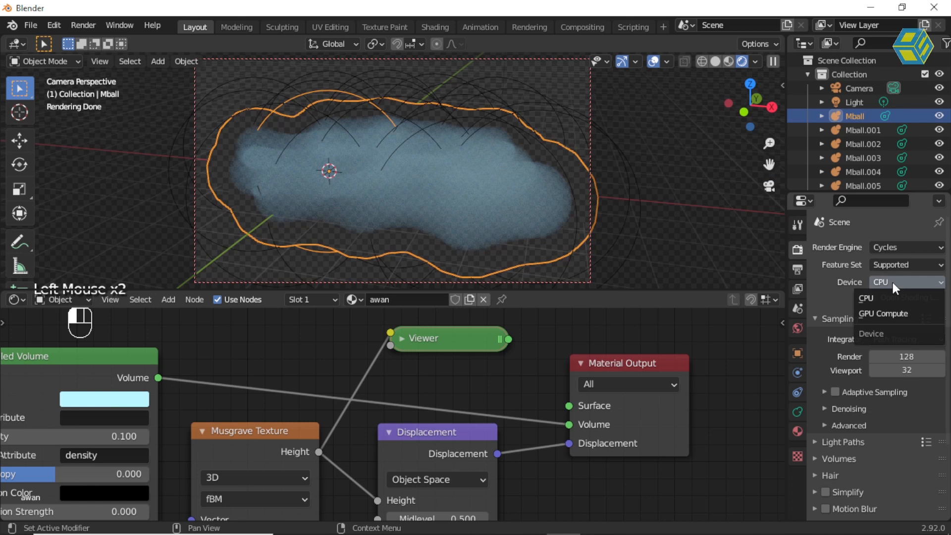
pyautogui.click(890, 315)
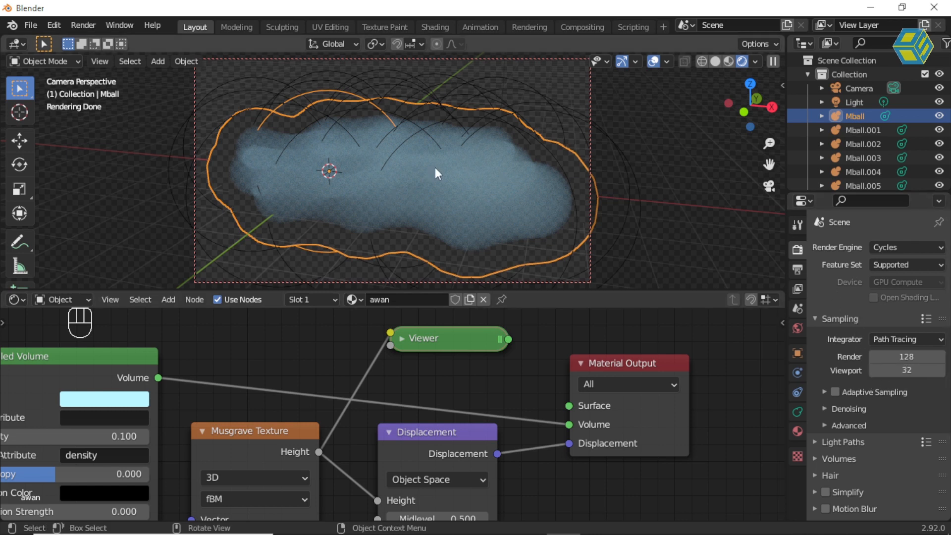
pyautogui.click(907, 370)
pyautogui.write('10')
pyautogui.press('Return')
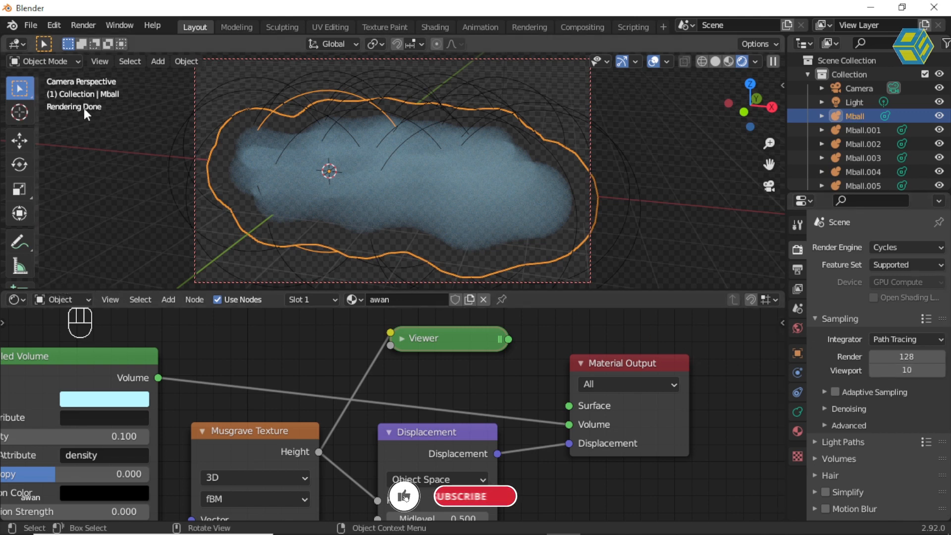
# Set the render resolution percentage to 20%
pyautogui.moveTo(316, 168)
pyautogui.mouseDown(button='middle')
pyautogui.moveTo(349, 176)
pyautogui.moveTo(329, 170)
pyautogui.mouseUp(button='middle')
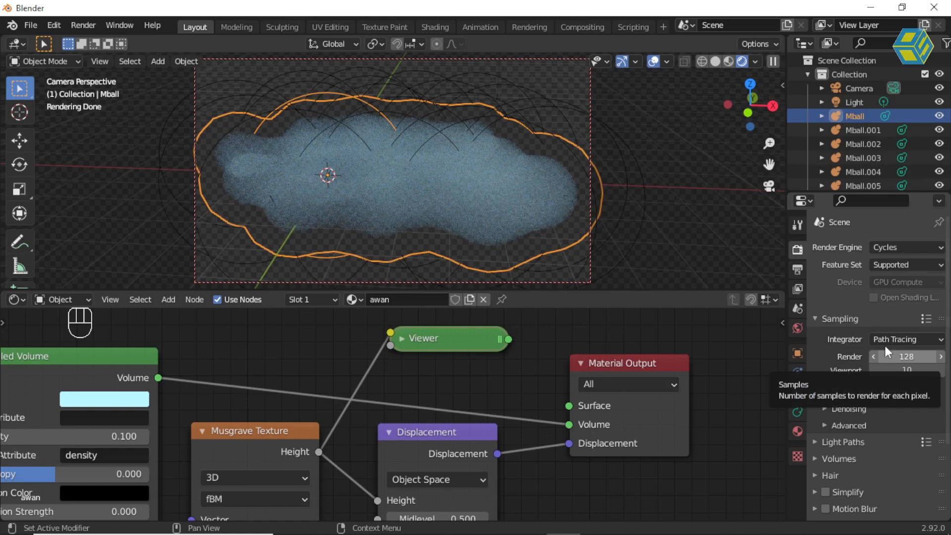
pyautogui.click(795, 266)
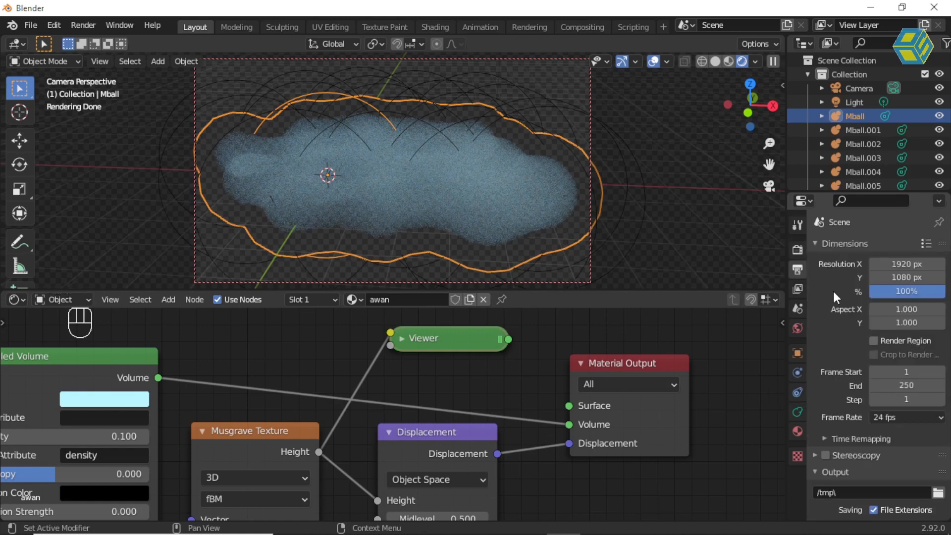
pyautogui.click(902, 291)
pyautogui.write('20')
pyautogui.press('Return')
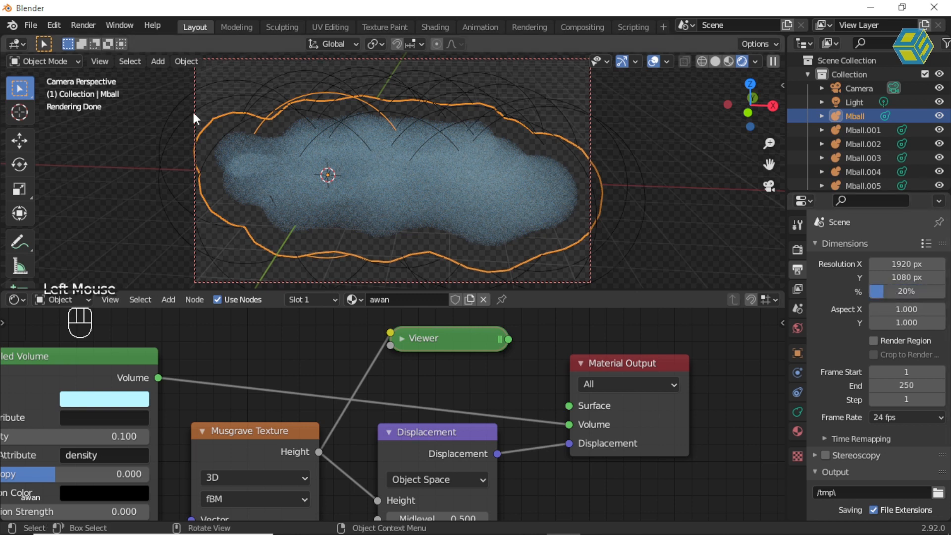
# Render a still test image of the cloud and move the render window aside
pyautogui.click(82, 26)
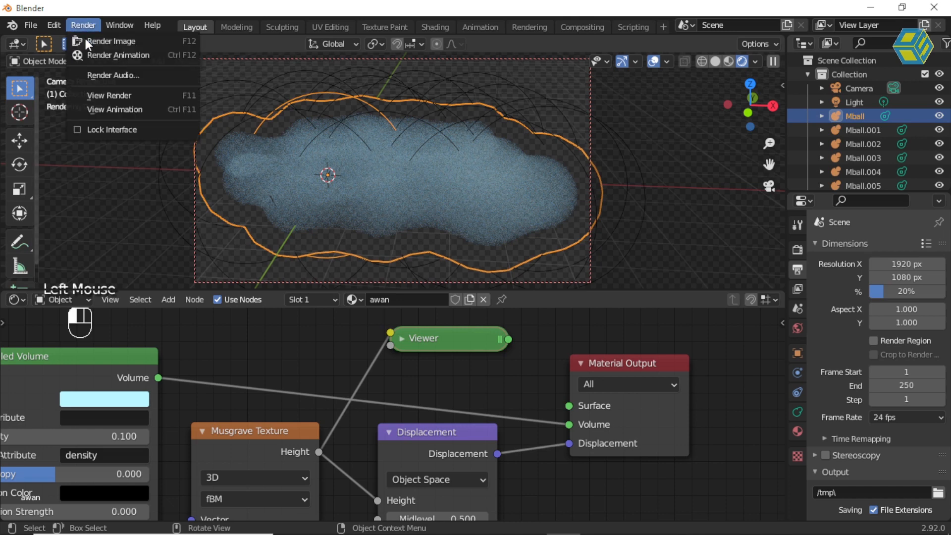
pyautogui.click(93, 42)
pyautogui.moveTo(370, 128); pyautogui.dragTo(294, 139)
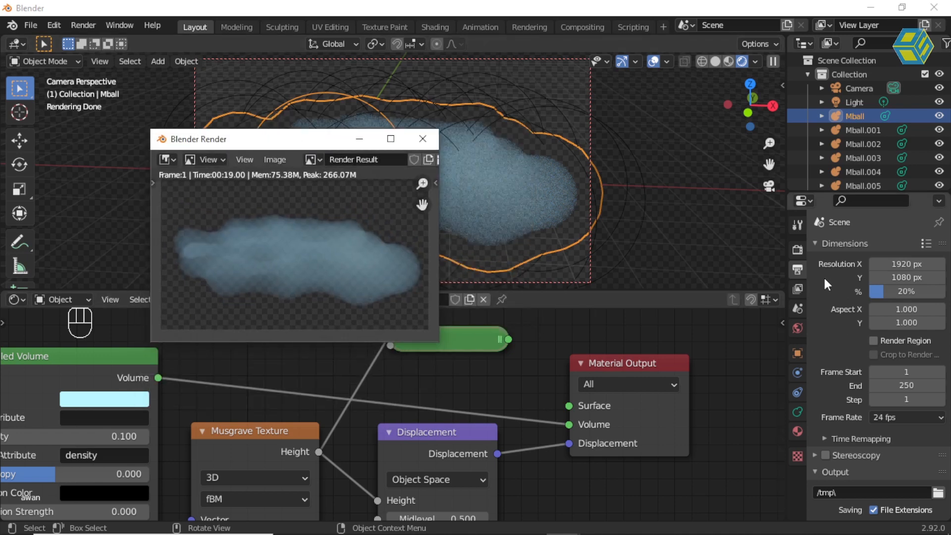
# Enable Cycles denoising for the final render with NLM and for the viewport with Automatic
pyautogui.click(799, 250)
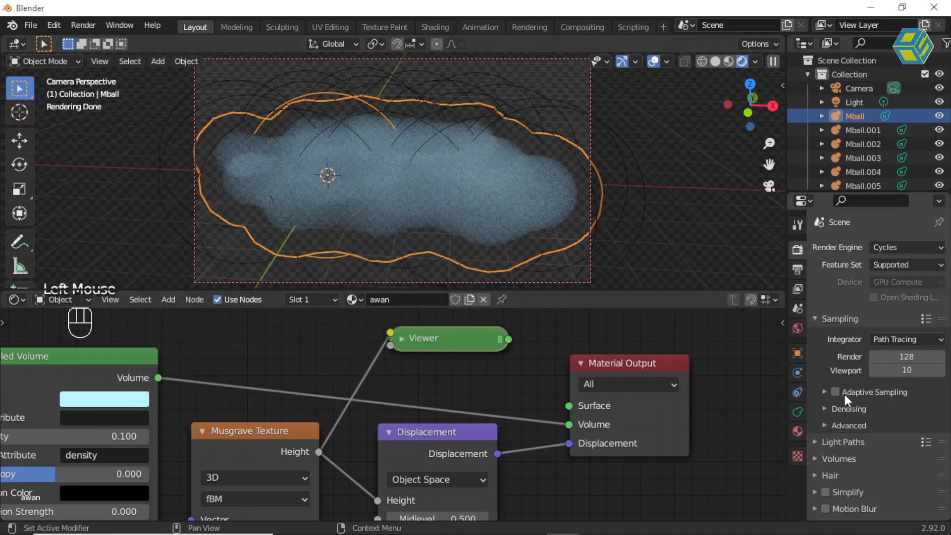
pyautogui.click(826, 409)
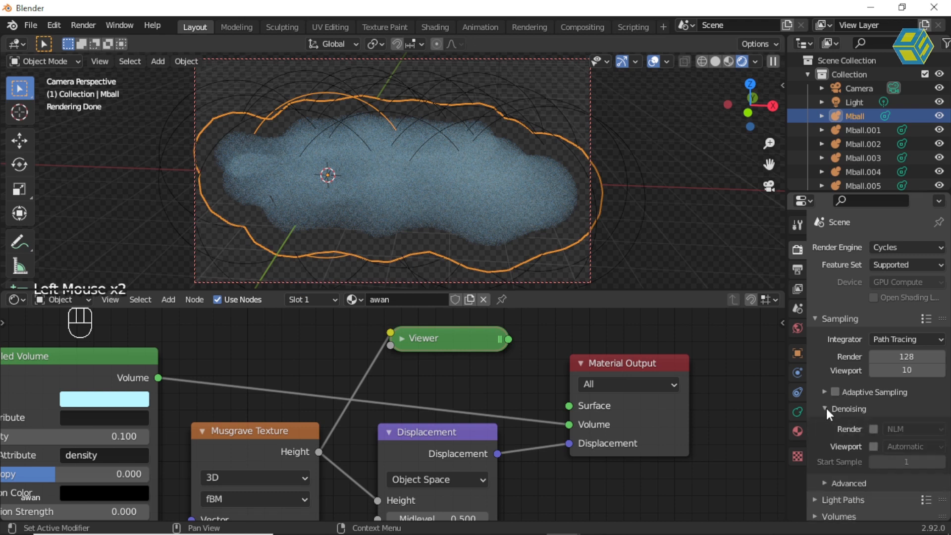
pyautogui.click(874, 447)
pyautogui.click(875, 430)
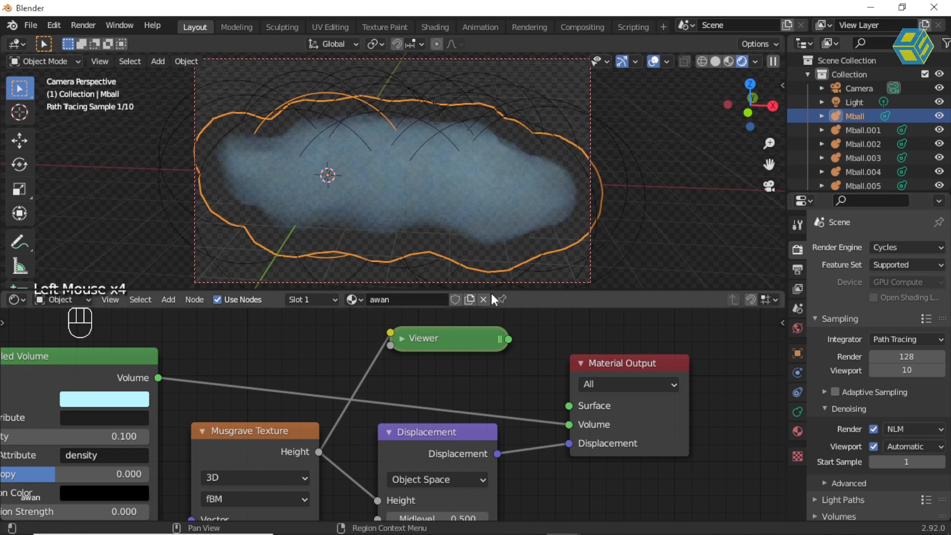
# Render the cloud again with denoising on, inspect the image and close the render window
pyautogui.click(83, 24)
pyautogui.click(93, 37)
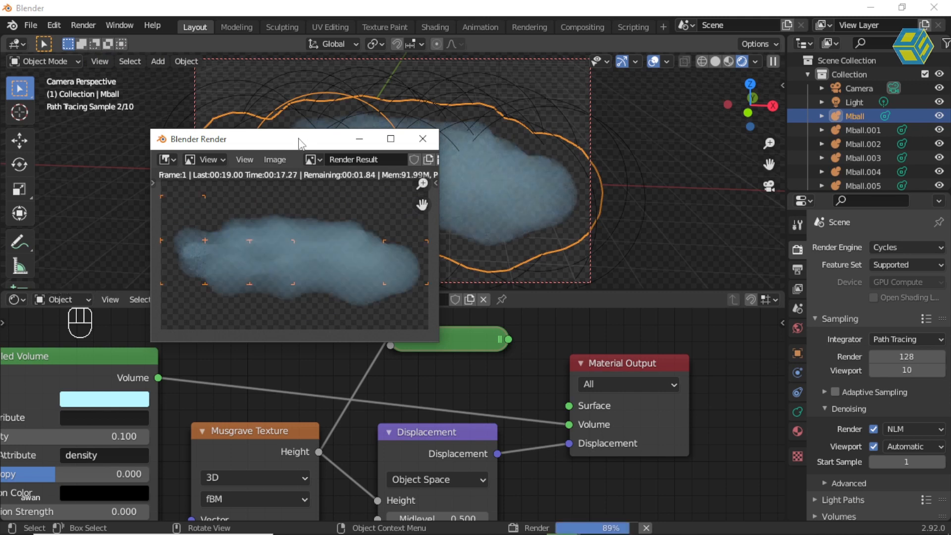
pyautogui.moveTo(298, 139); pyautogui.dragTo(423, 135)
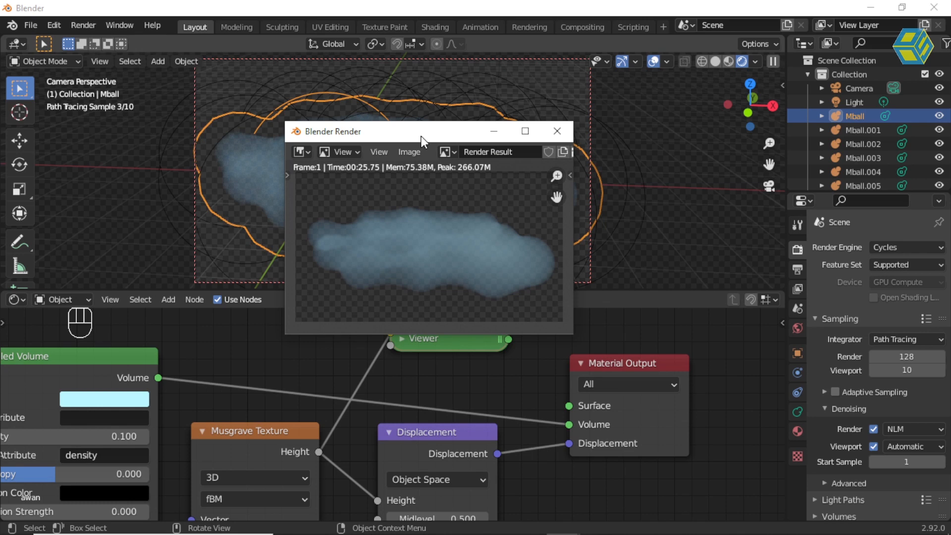
pyautogui.moveTo(421, 136); pyautogui.dragTo(417, 139)
pyautogui.click(553, 134)
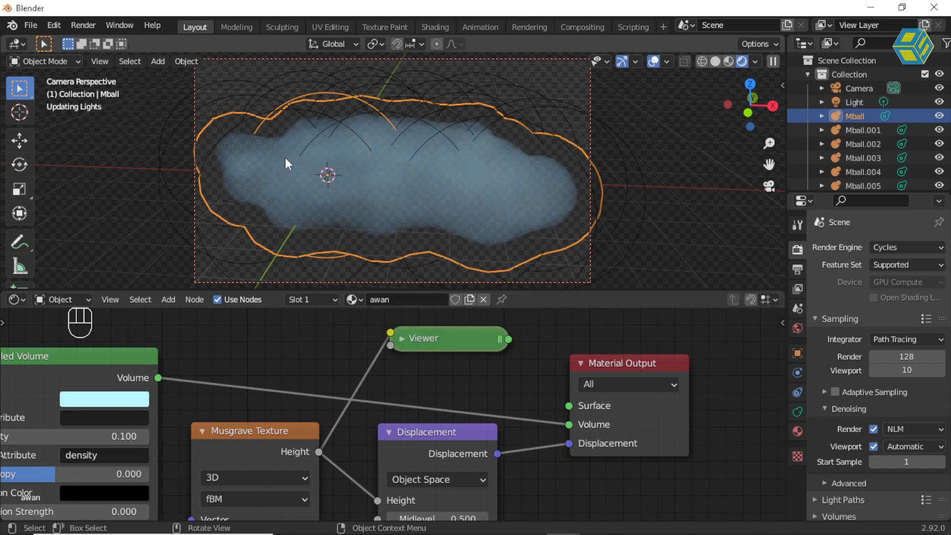
# Scale down metaball Mball.012 on the left part of the cloud
pyautogui.click(471, 121)
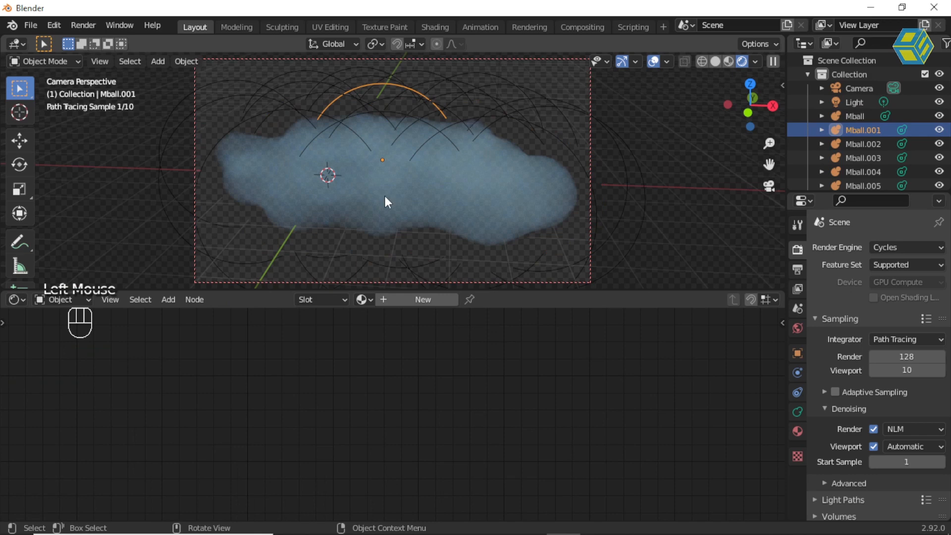
pyautogui.click(239, 150)
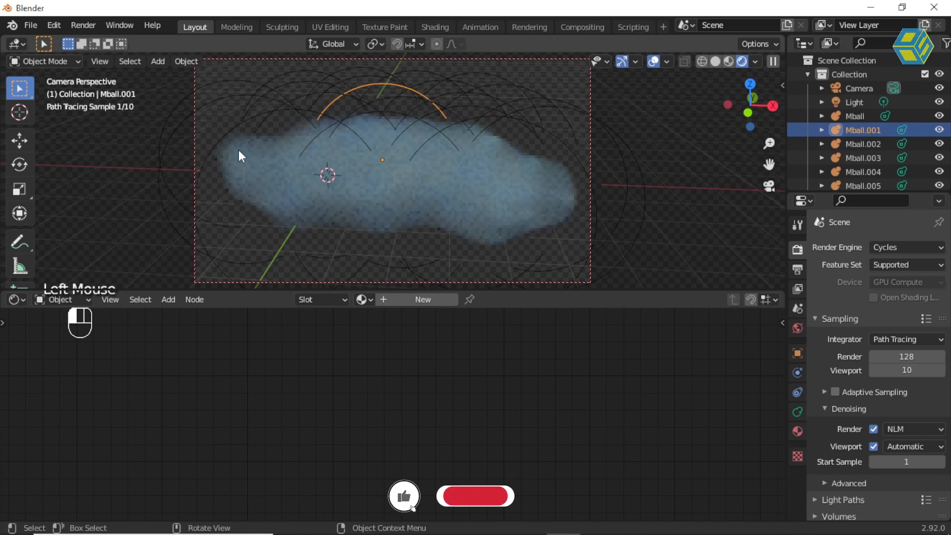
pyautogui.click(239, 150)
pyautogui.click(236, 151)
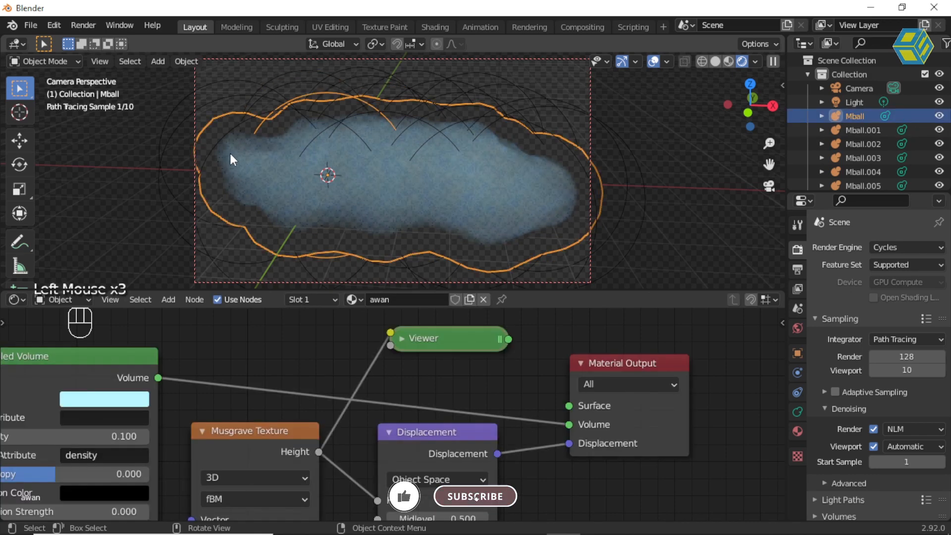
pyautogui.click(228, 153)
pyautogui.click(265, 204)
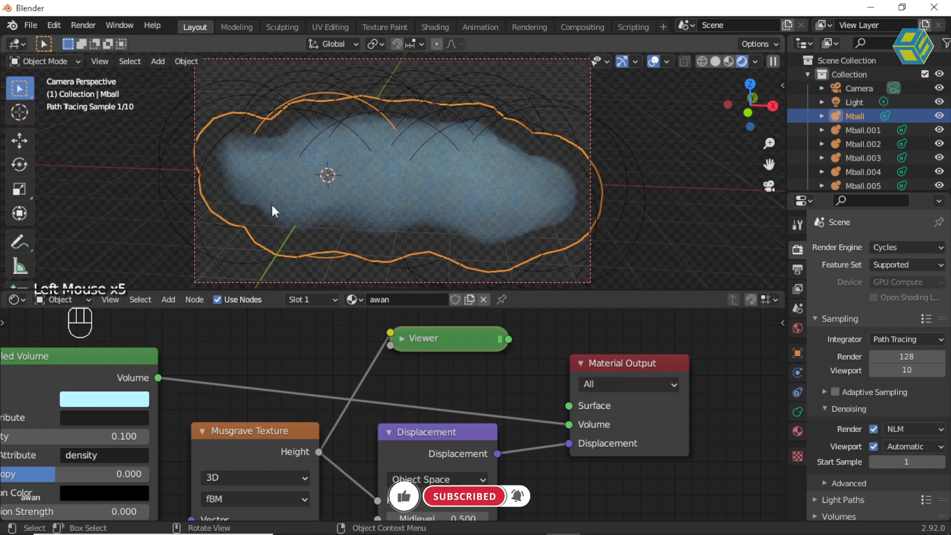
pyautogui.click(299, 204)
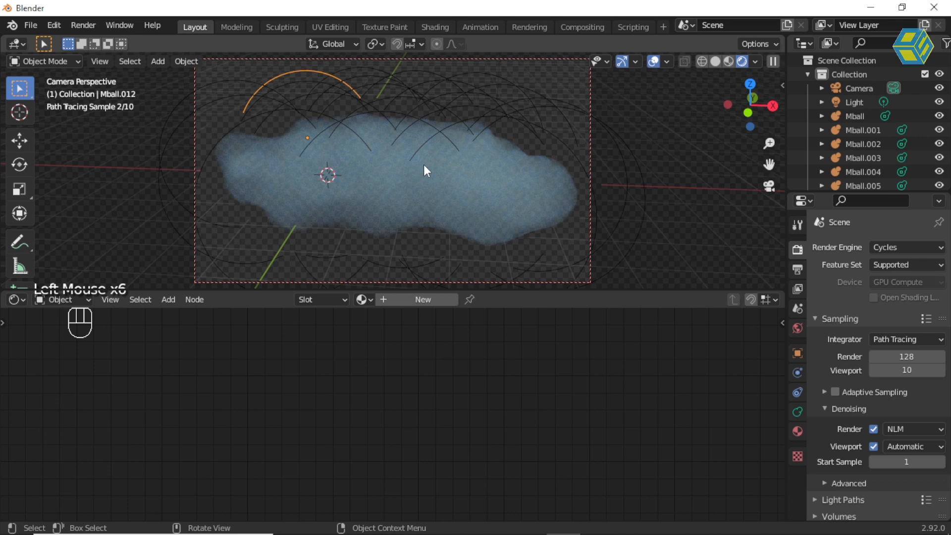
pyautogui.press('s')
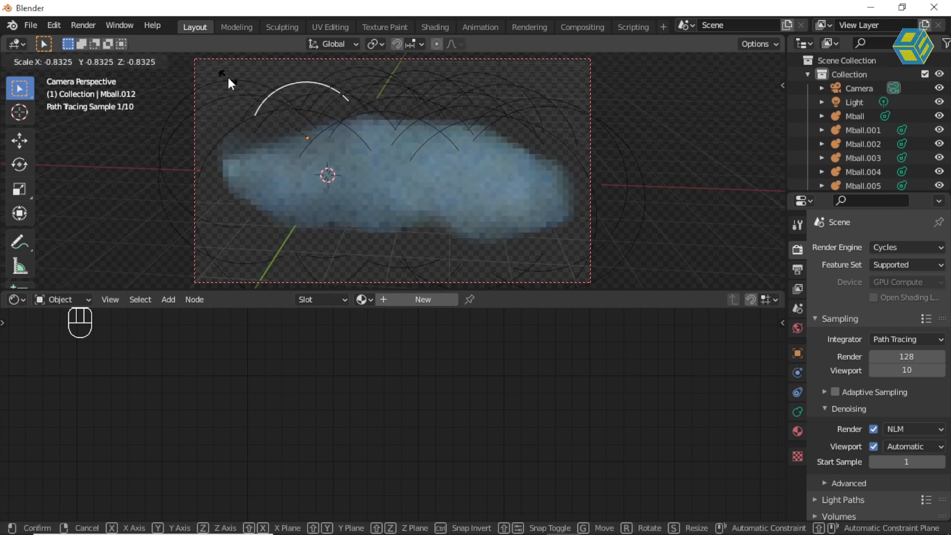
pyautogui.click(353, 214)
pyautogui.click(471, 206)
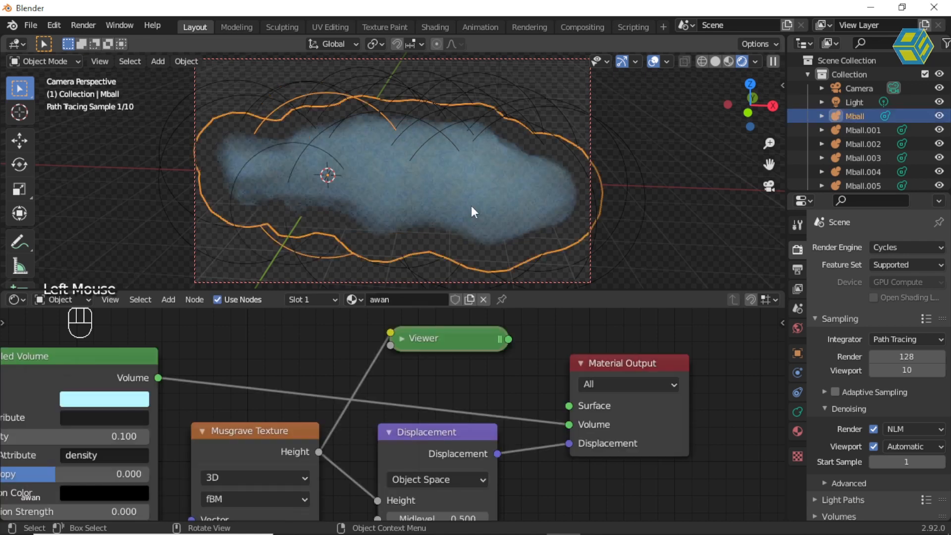